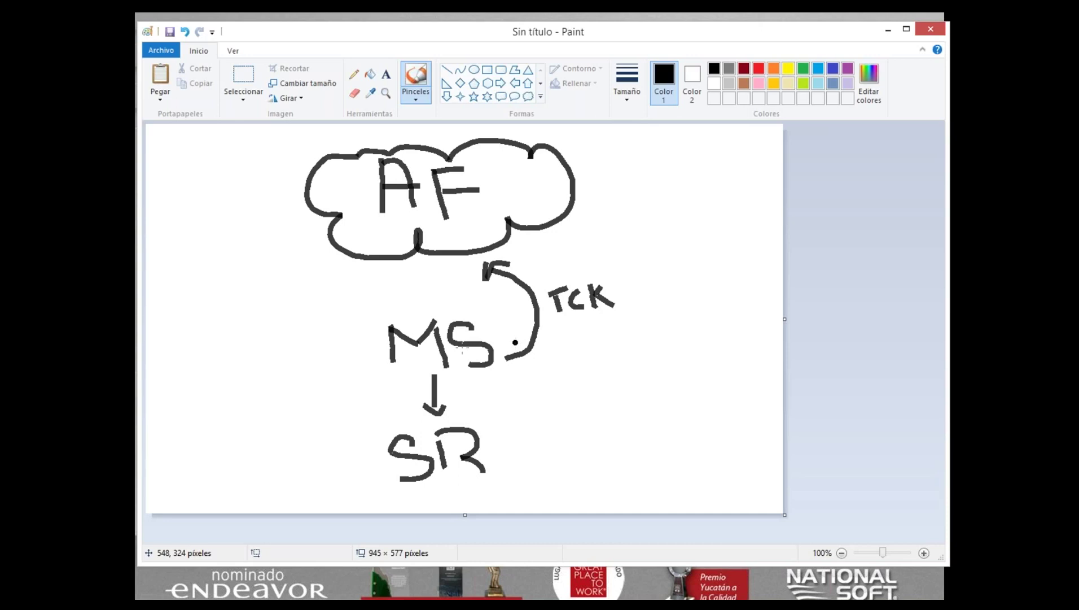
Circle MS and draw an arrow into it in Paint, then close Paint choosing No guardar.
mouse_move(456, 313)
left_mouse_down()
mouse_move(372, 346)
mouse_move(508, 351)
mouse_move(449, 311)
left_mouse_up()
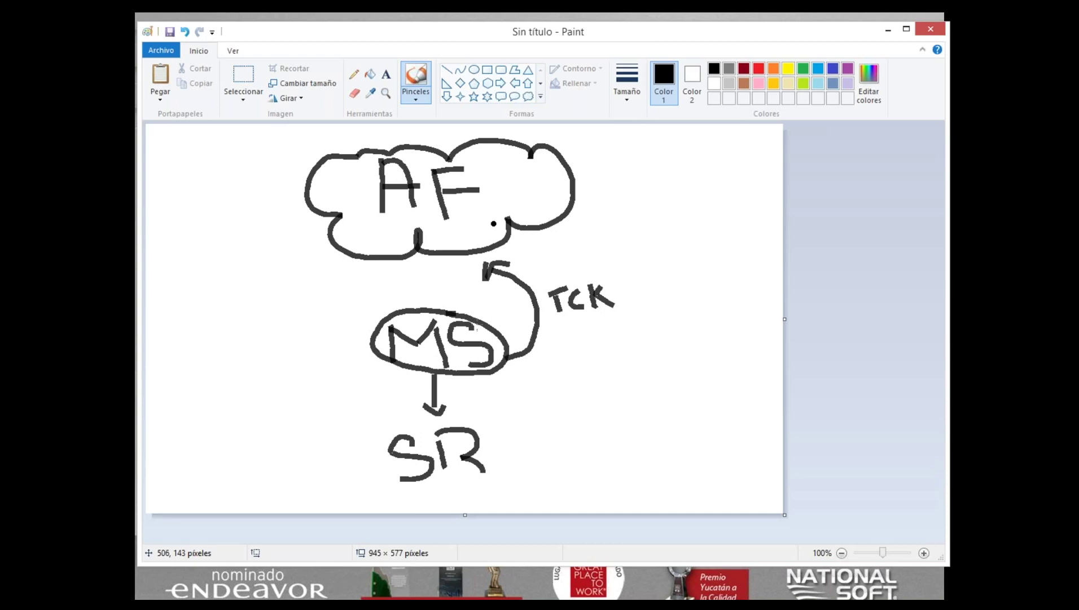
mouse_move(298, 336)
left_mouse_down()
mouse_move(349, 328)
mouse_move(363, 343)
mouse_move(350, 359)
left_mouse_up()
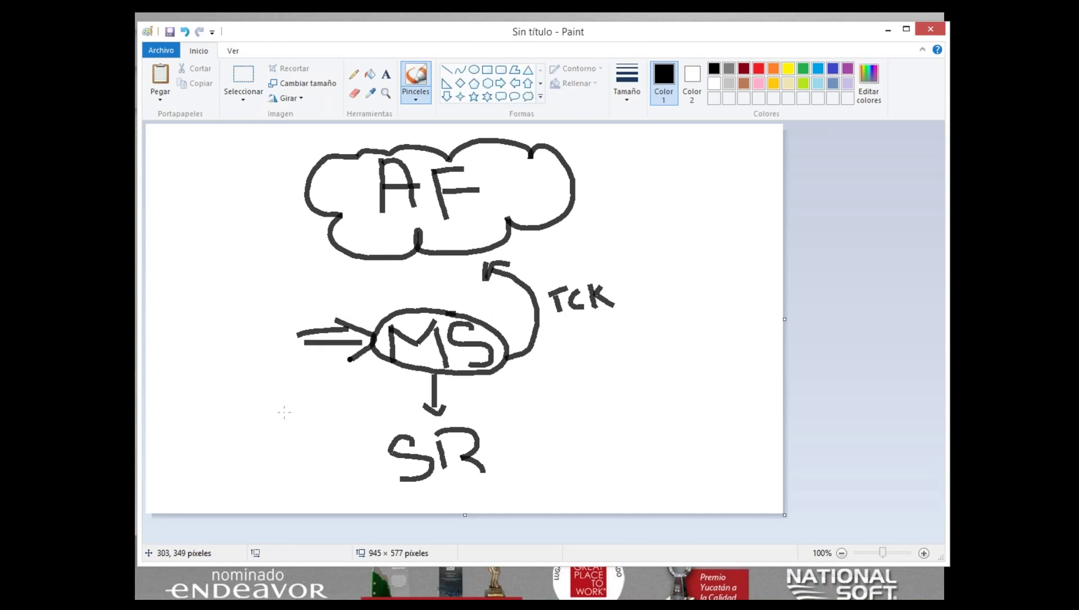
left_click(284, 411)
left_click(931, 31)
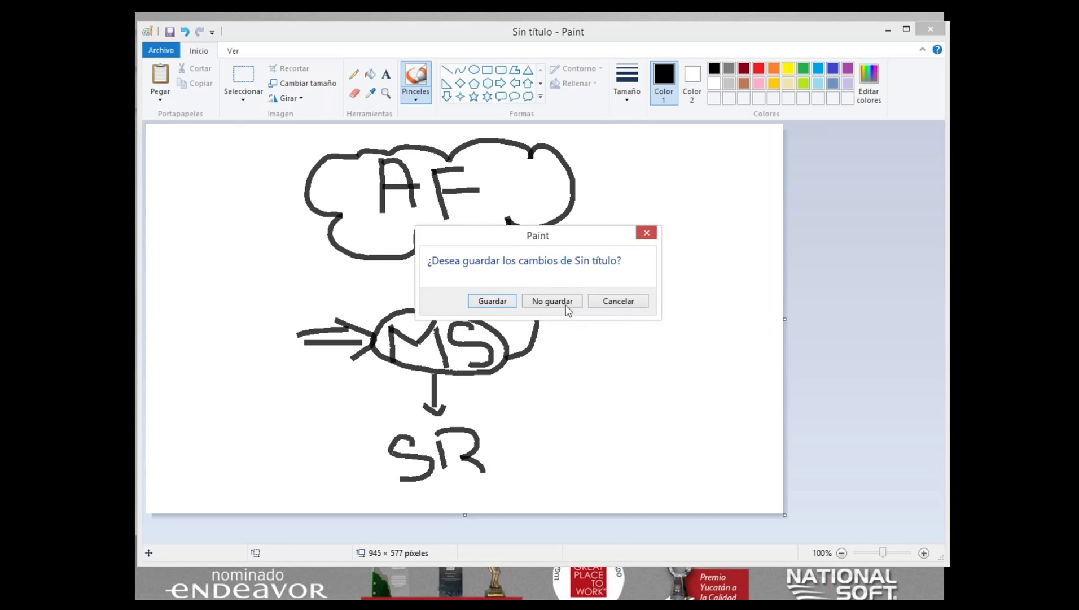
left_click(566, 305)
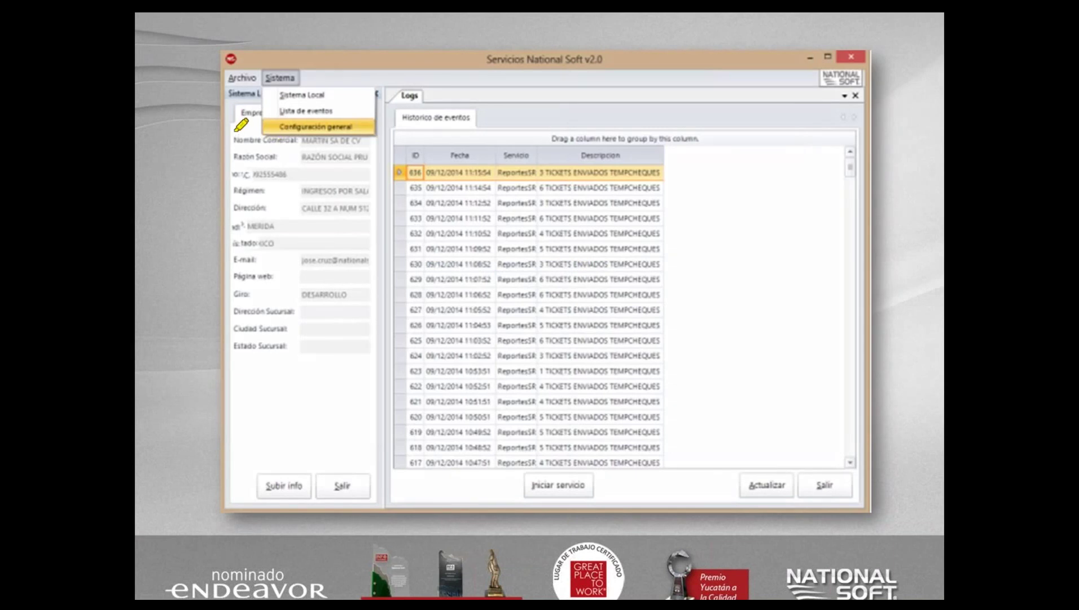
Mark and underline the company details fields, and draw an annotation beside the event log.
left_click_drag(236, 130, 230, 160)
left_click_drag(374, 355, 377, 358)
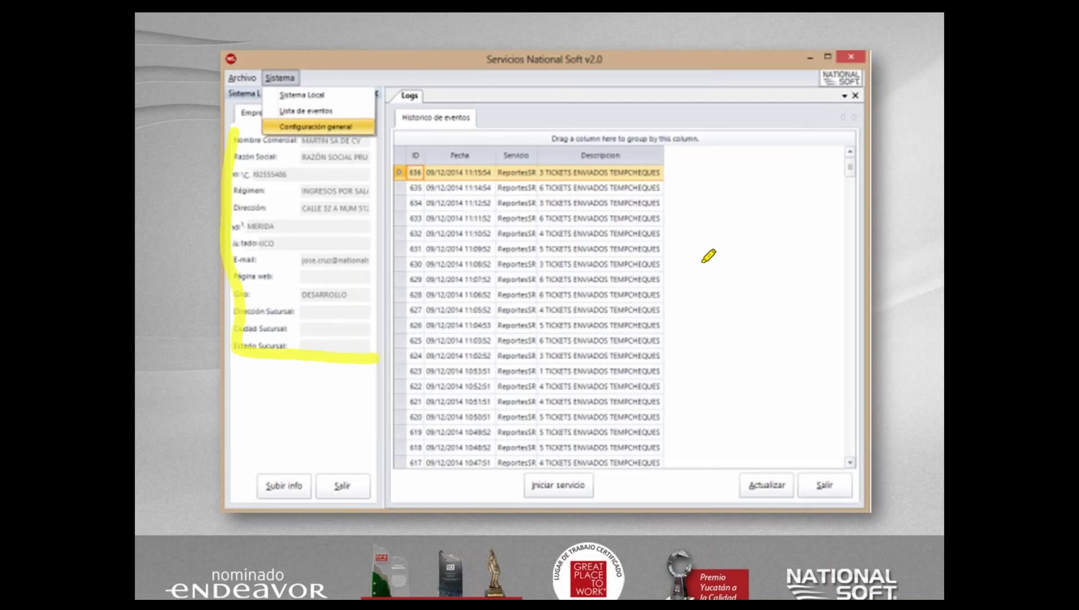
left_click_drag(703, 261, 672, 151)
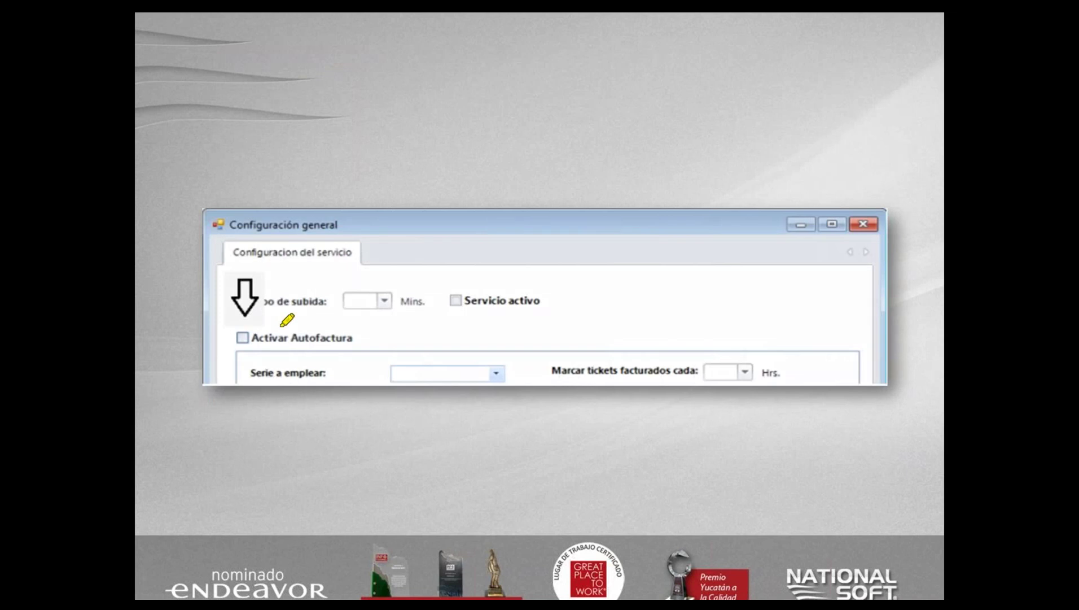
mouse_move(222, 339)
left_mouse_down()
mouse_move(247, 325)
mouse_move(254, 353)
left_mouse_up()
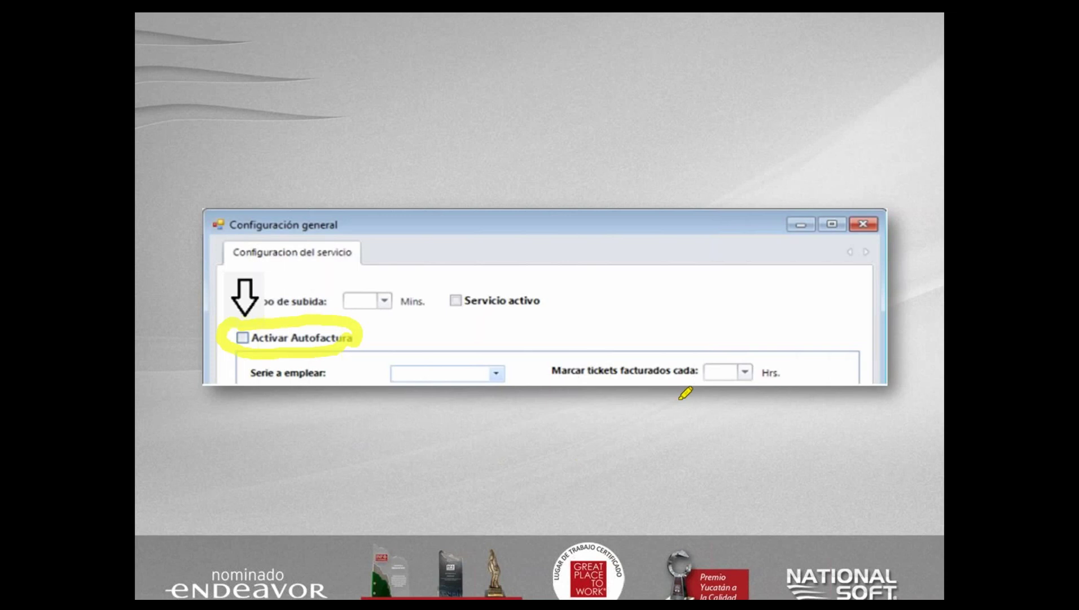
key("Escape")
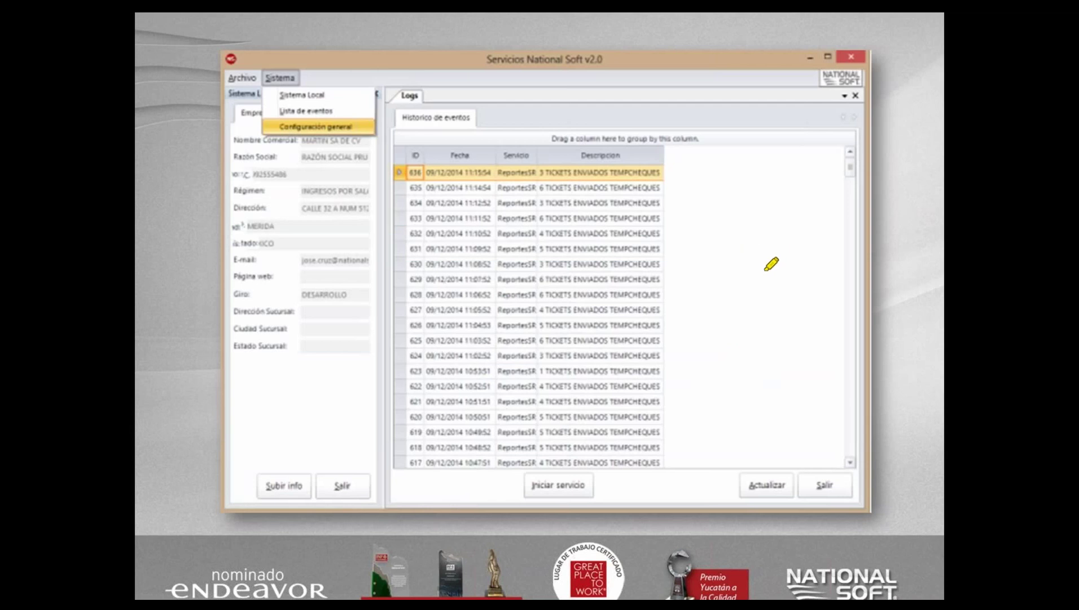
Draw an attention mark over the log area, then erase the annotation.
mouse_move(765, 270)
left_mouse_down()
mouse_move(766, 285)
mouse_move(802, 311)
left_mouse_up()
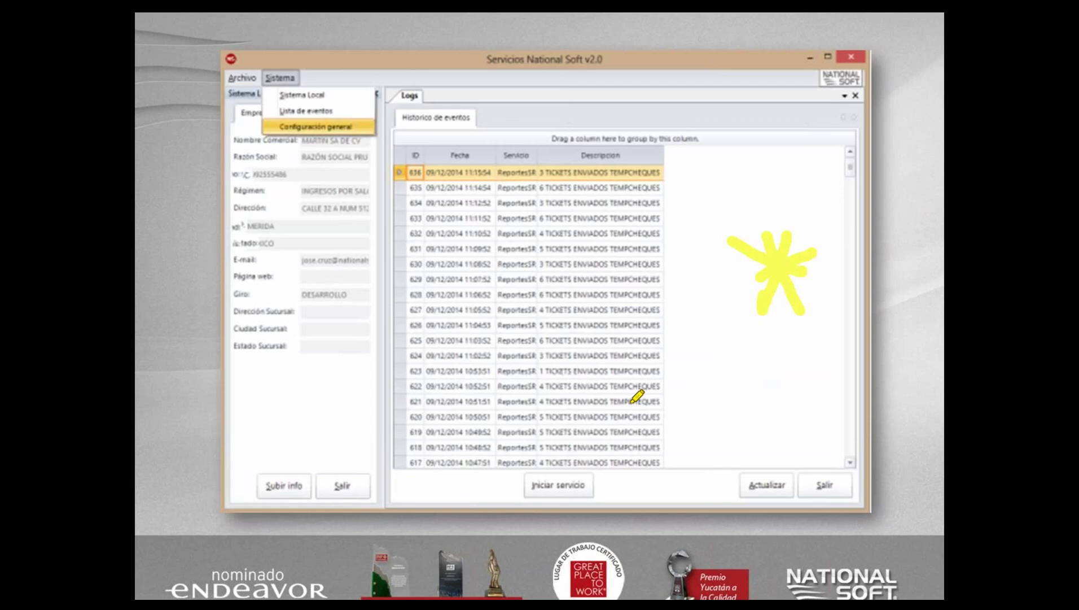
key("Escape")
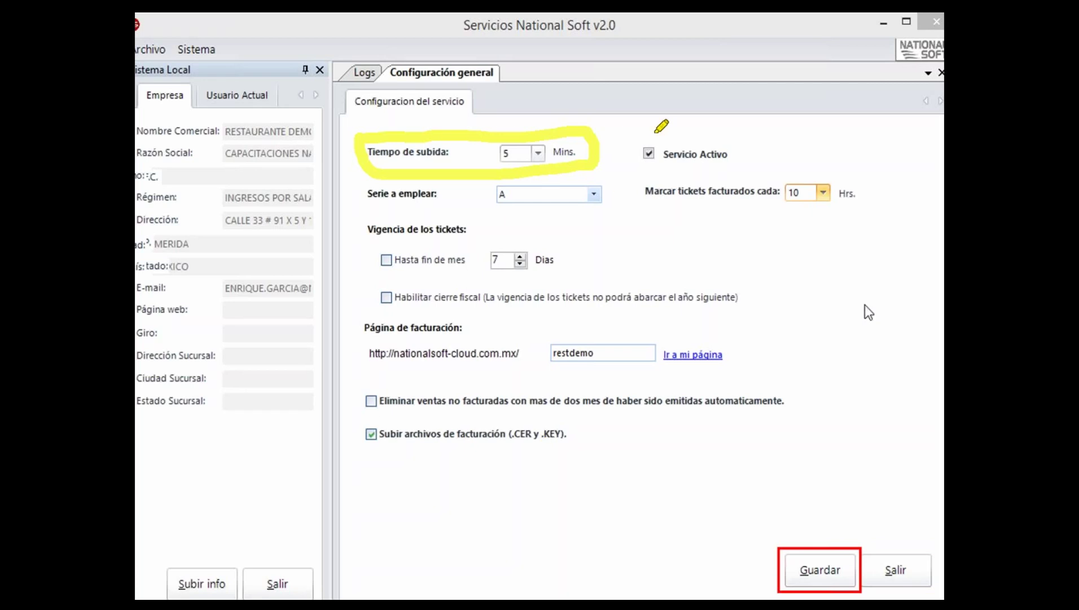
Circle Servicio Activo, underline Serie a emplear, and start marking the Hasta fin de mes option.
left_click(638, 133)
left_click_drag(638, 134, 649, 128)
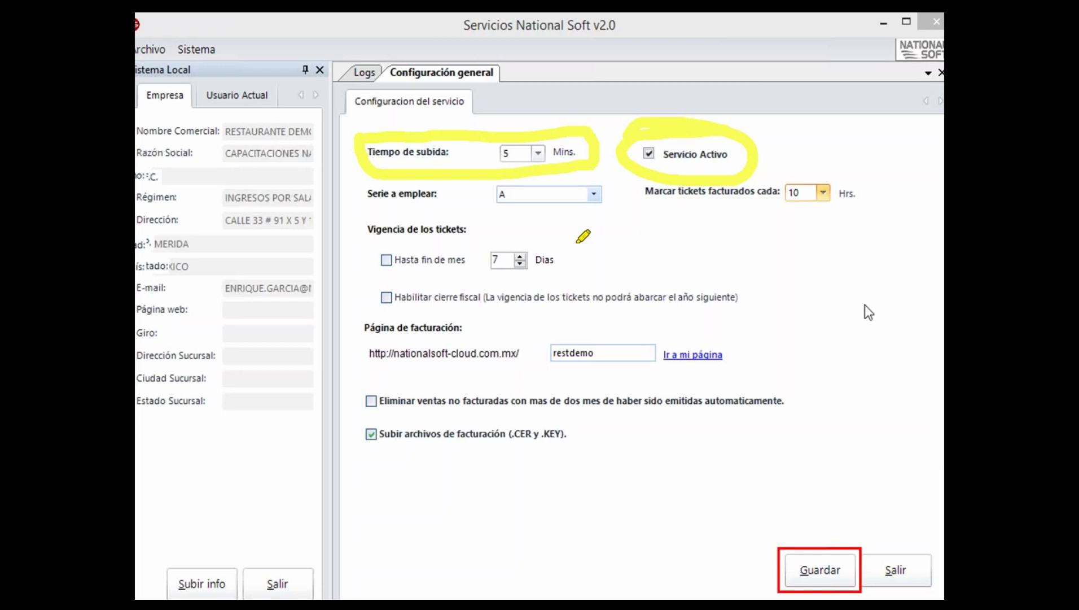
left_click_drag(368, 207, 611, 214)
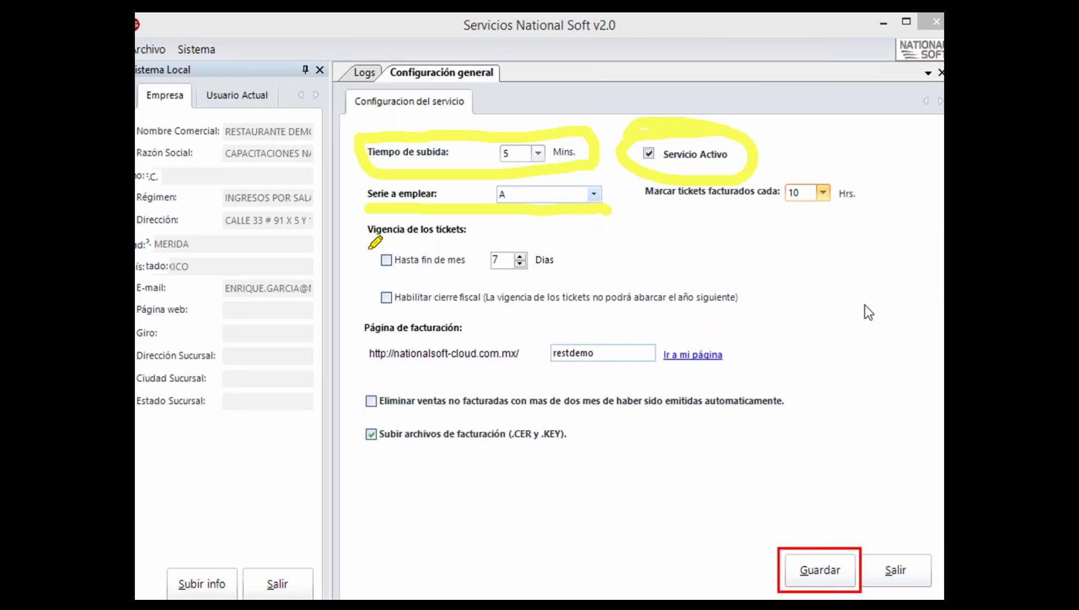
mouse_move(367, 248)
left_mouse_down()
mouse_move(395, 282)
mouse_move(367, 244)
left_mouse_up()
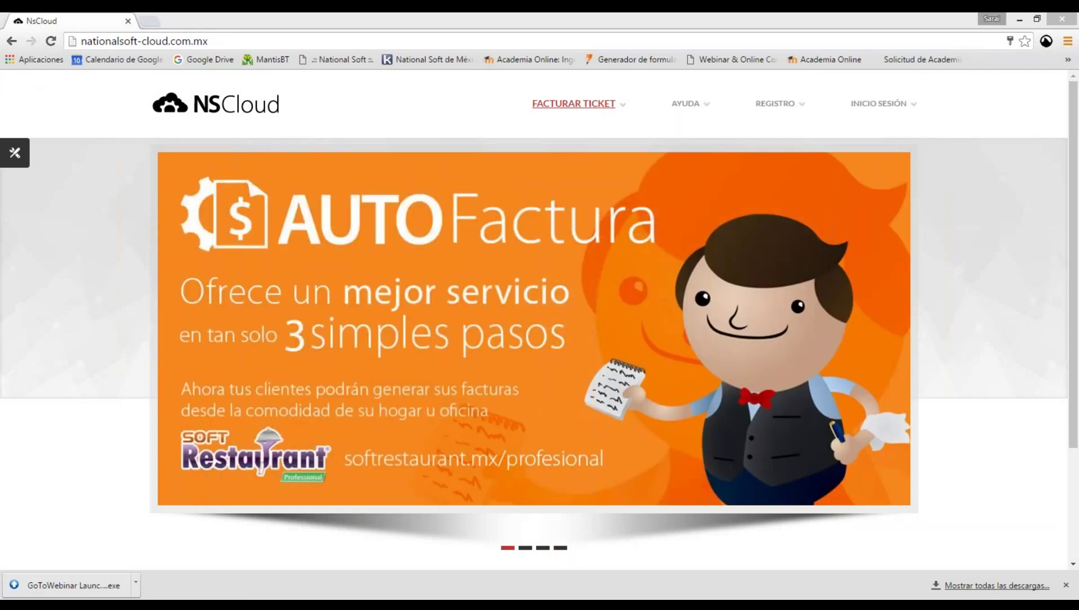
left_click(786, 108)
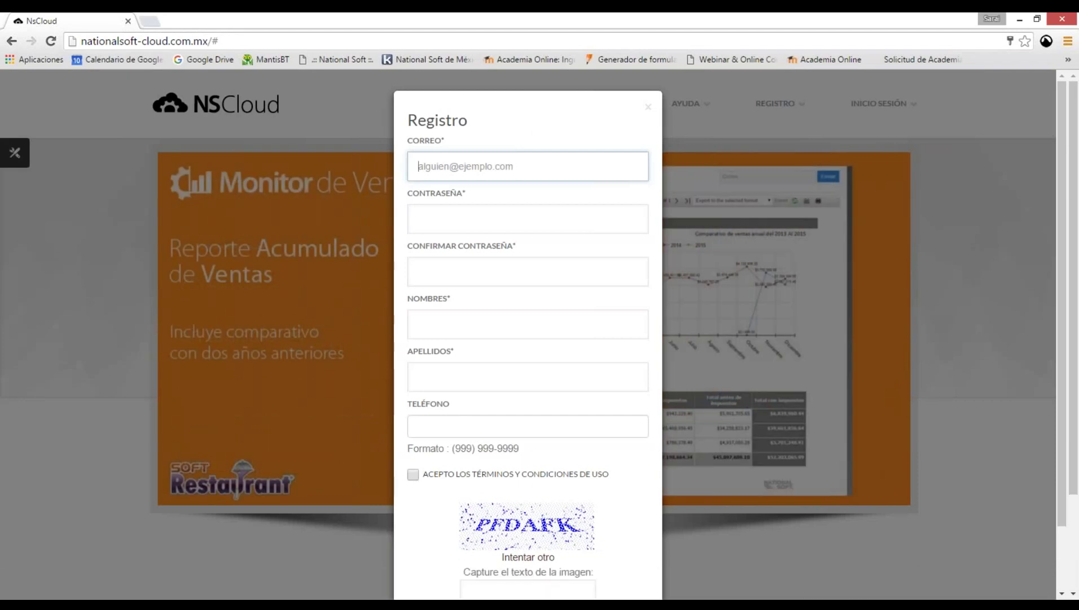
scroll(549, 444, "down", 2)
scroll(558, 467, "up", 2)
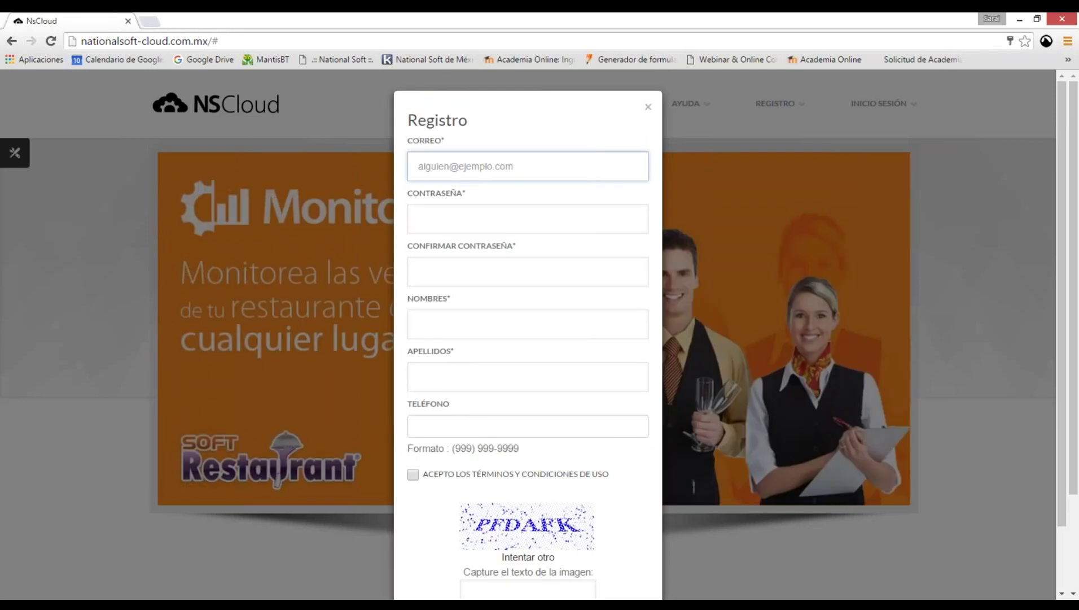
key("Escape")
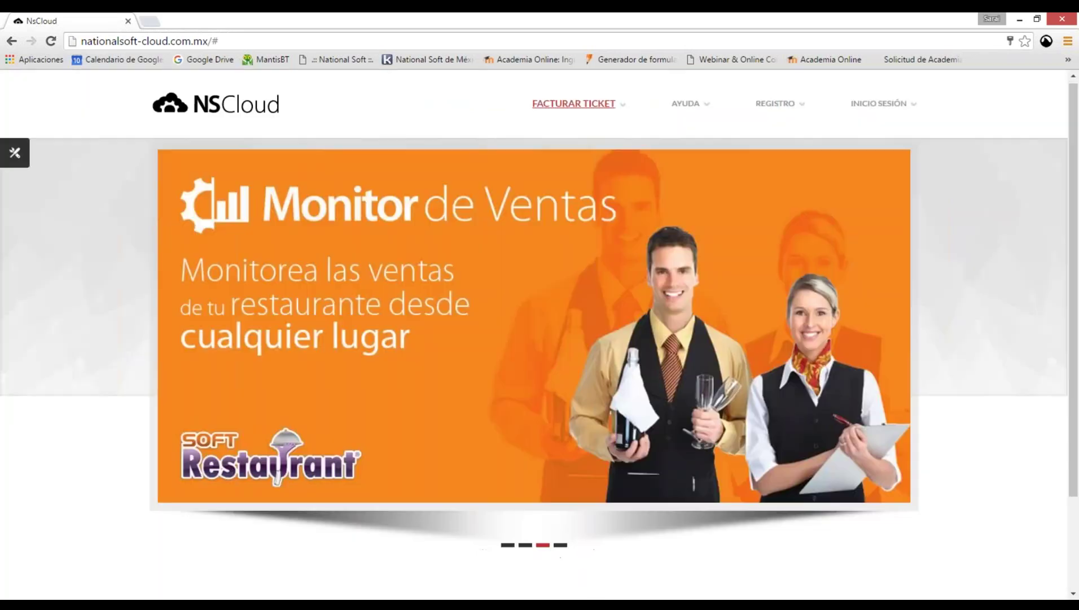
scroll(539, 339, "down", 1)
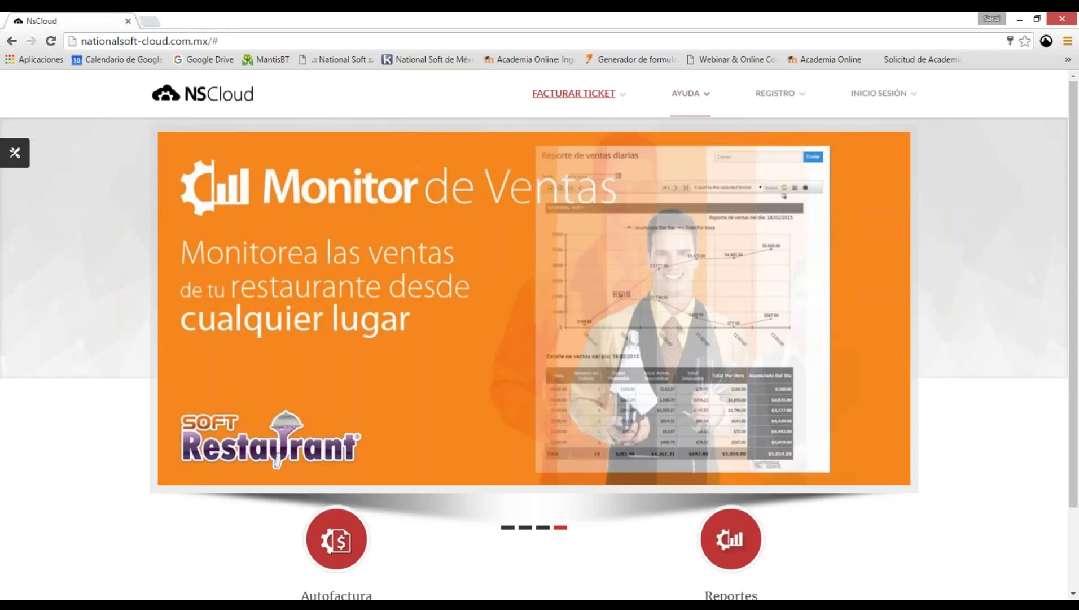
left_click(558, 379)
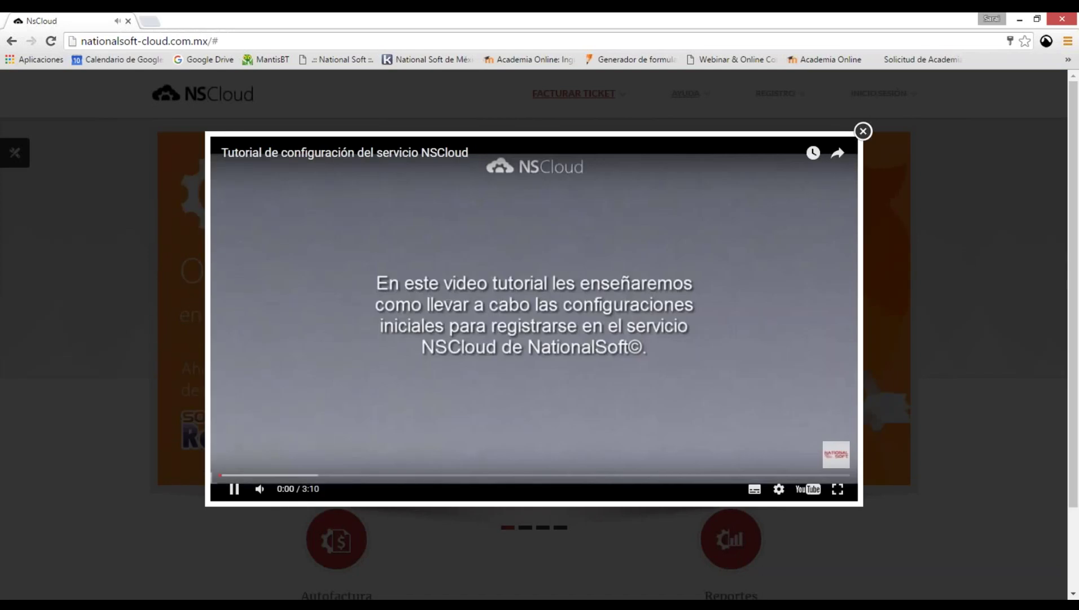
left_click(295, 475)
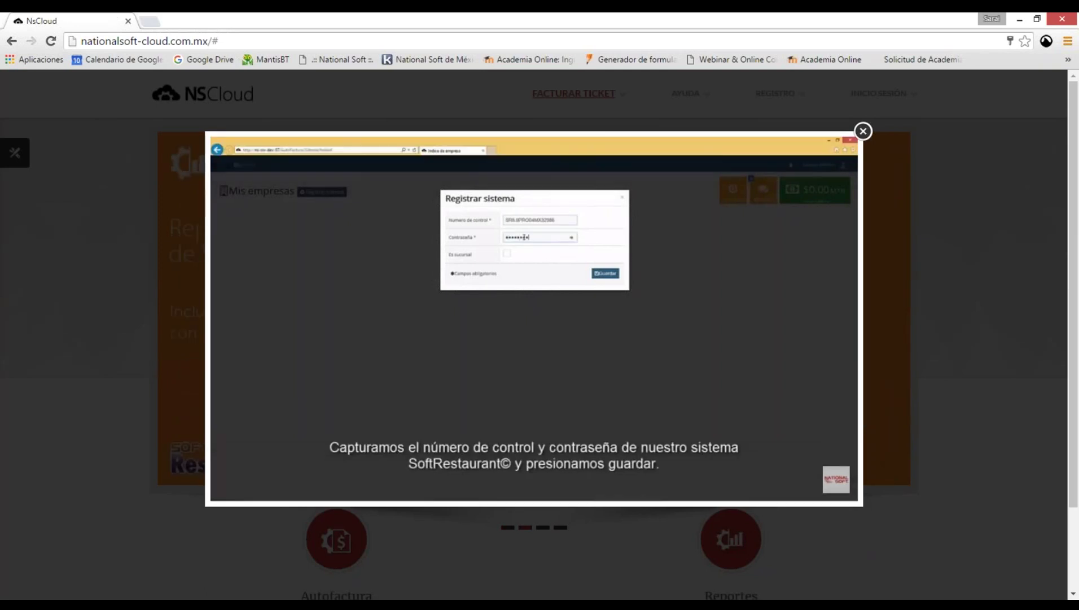
key("Escape")
scroll(540, 339, "down", 2)
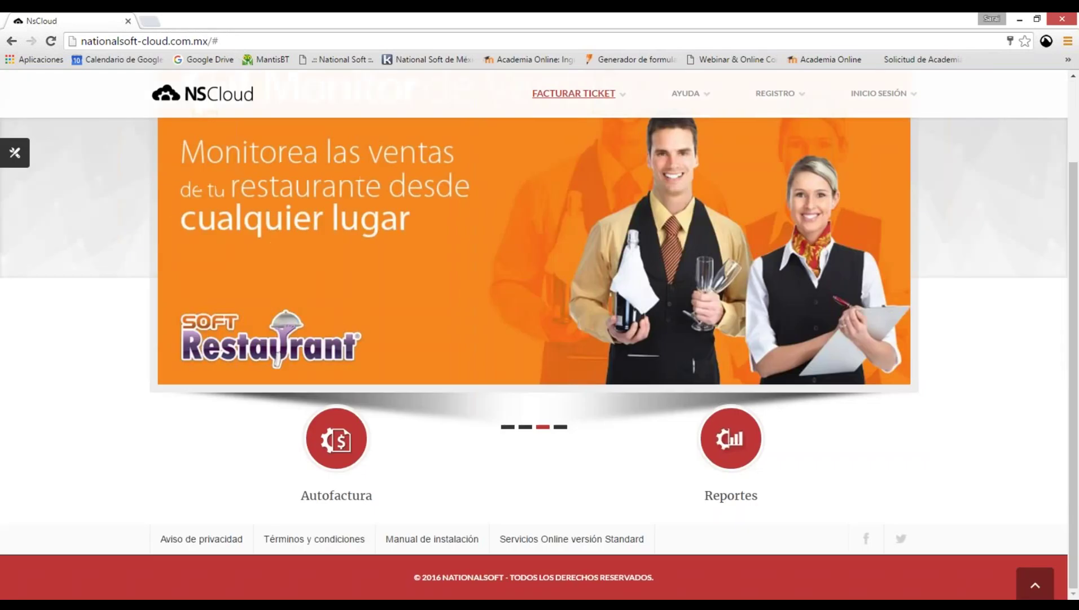
Open ManualNSCloud.pdf from the Manual de instalación link and scroll through its 8 pages.
left_click(432, 538)
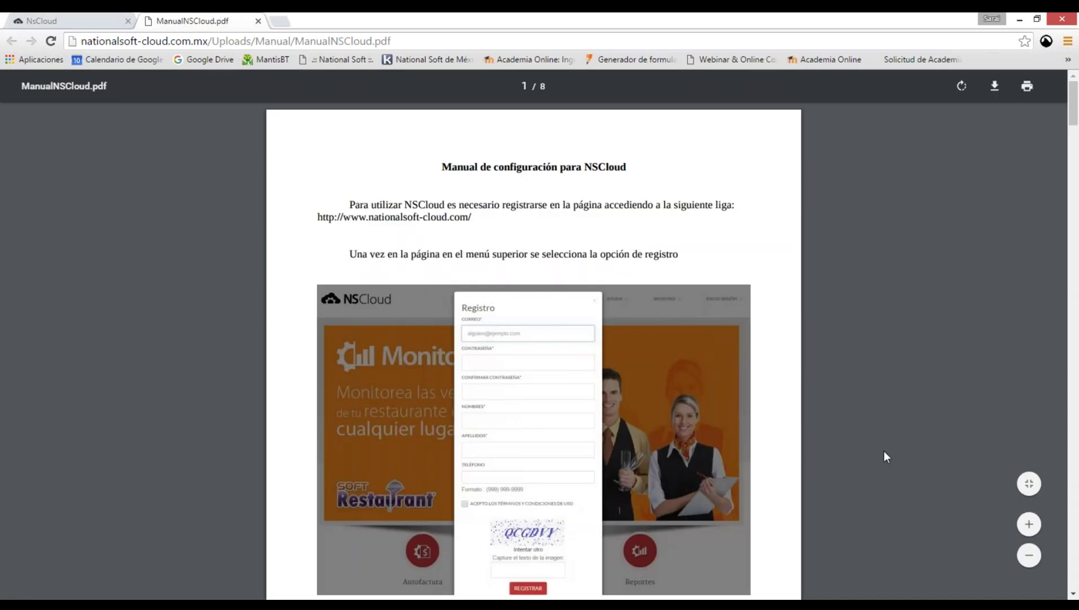
scroll(883, 451, "down", 1)
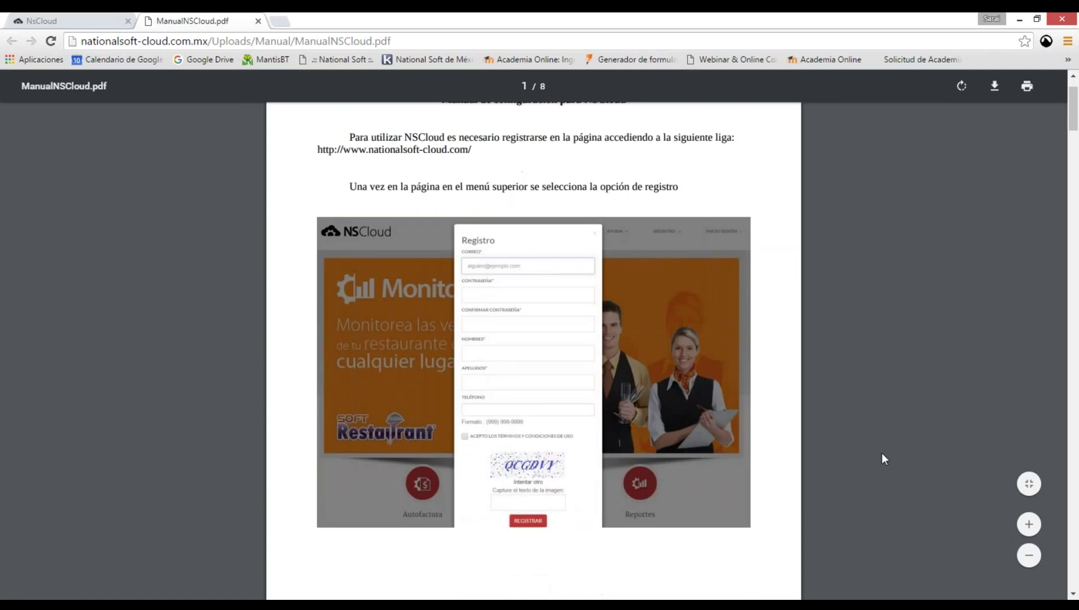
scroll(882, 454, "down", 13)
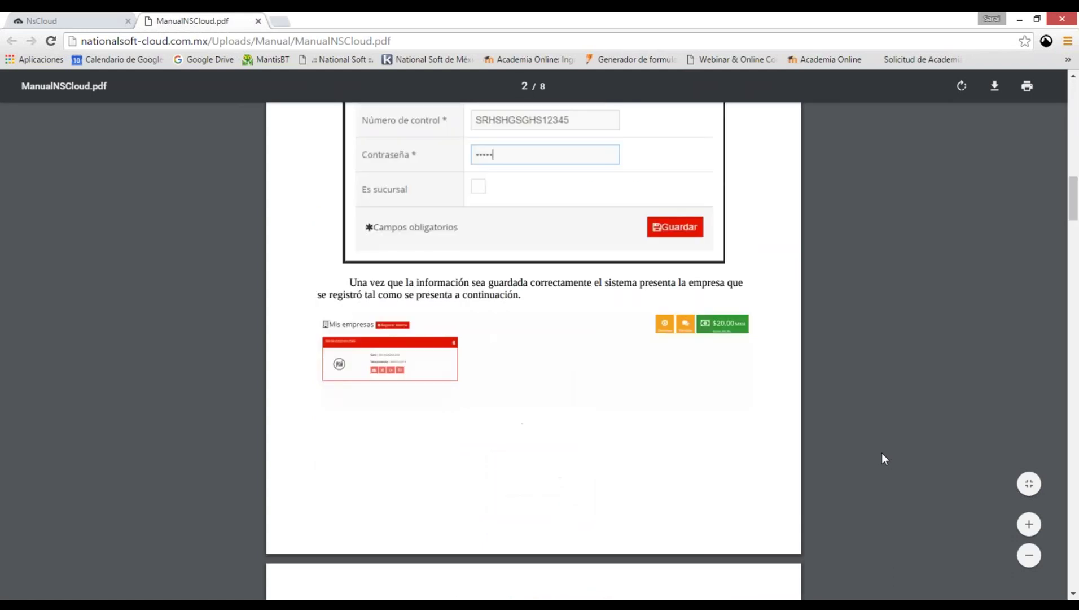
scroll(882, 454, "down", 20)
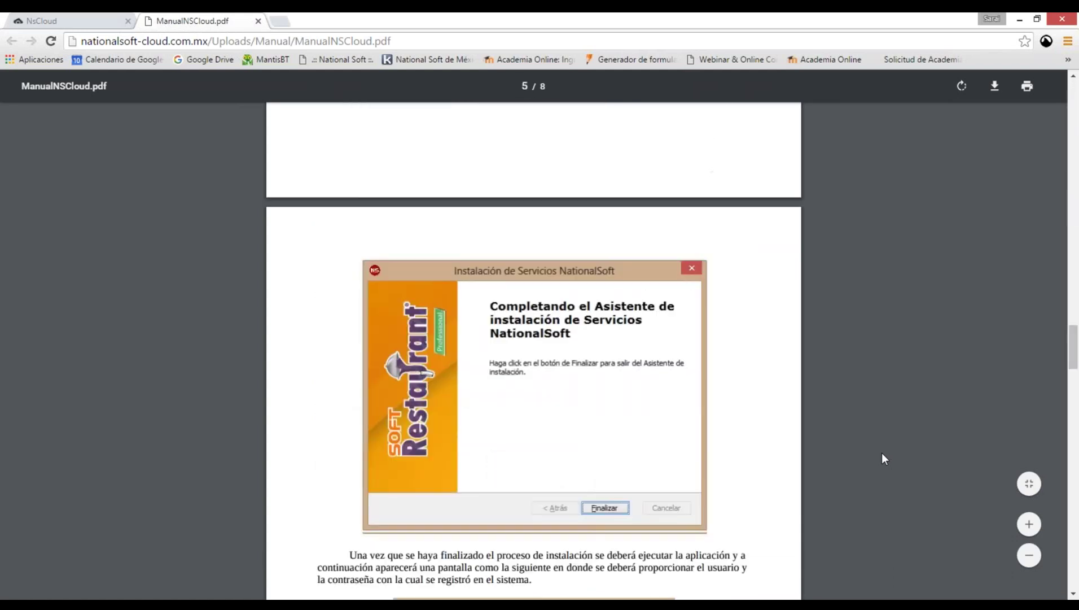
scroll(882, 453, "down", 20)
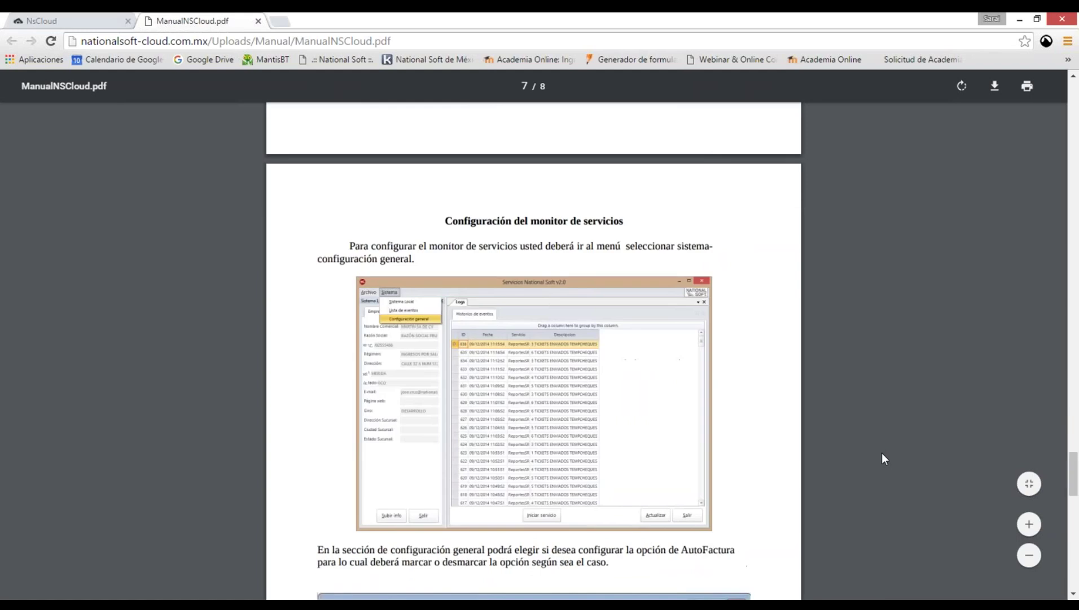
scroll(380, 176, "up", 1)
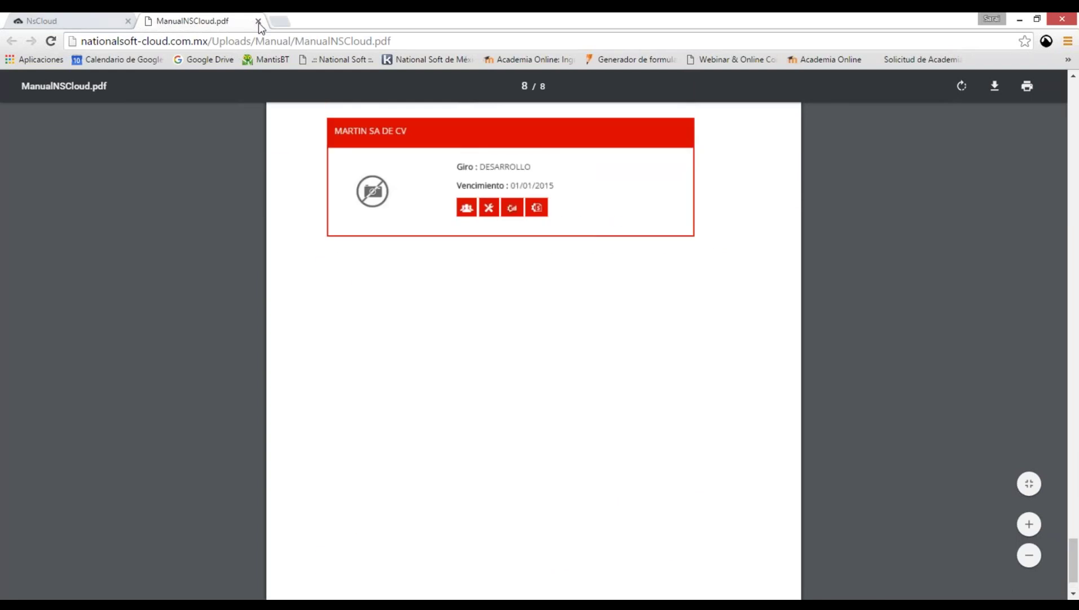
Close the manual tab, sign in with the prefilled demo credentials, and dismiss the Mejoras notice.
key("ctrl+w")
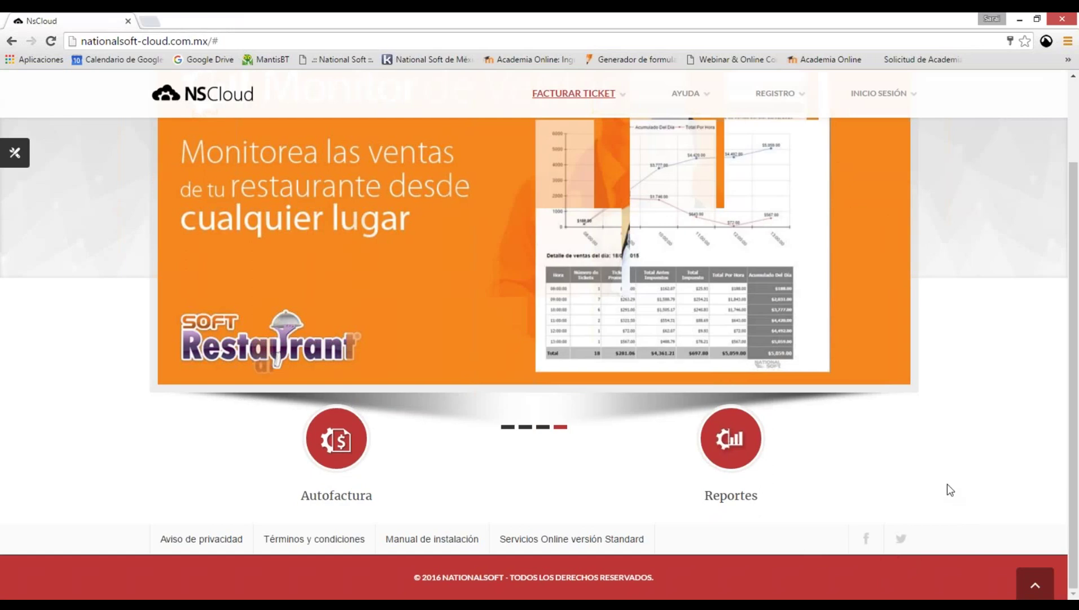
scroll(885, 99, "up", 2)
left_click(884, 99)
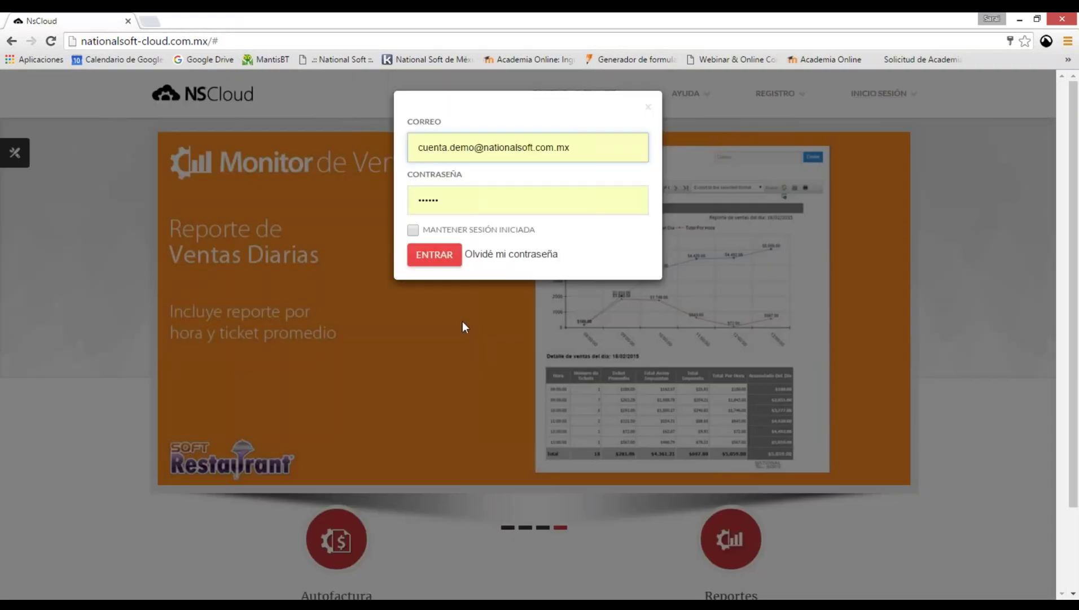
key("Return")
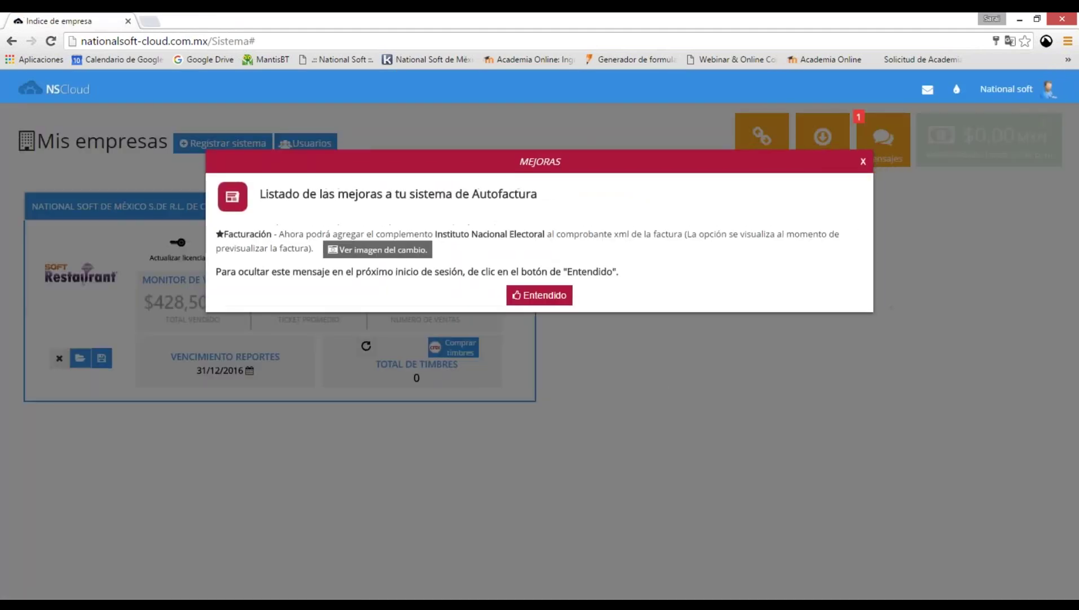
left_click(658, 377)
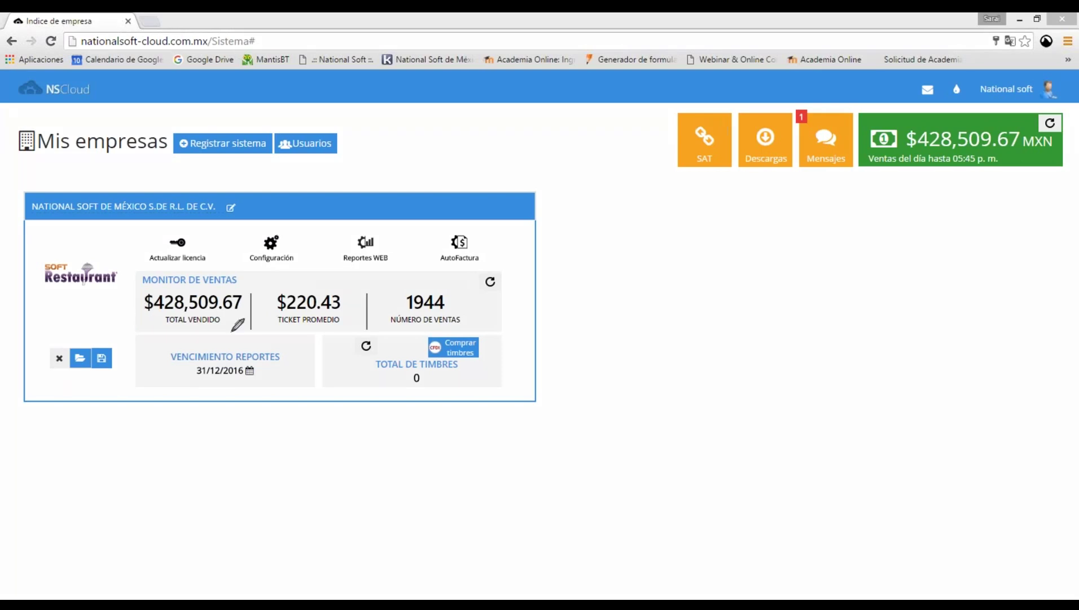
Circle in orange the $428,509.67 total sold, $220.43 average ticket and 1944 sales.
left_click_drag(236, 333, 137, 329)
mouse_move(151, 284)
left_mouse_down()
mouse_move(142, 328)
mouse_move(139, 289)
left_mouse_up()
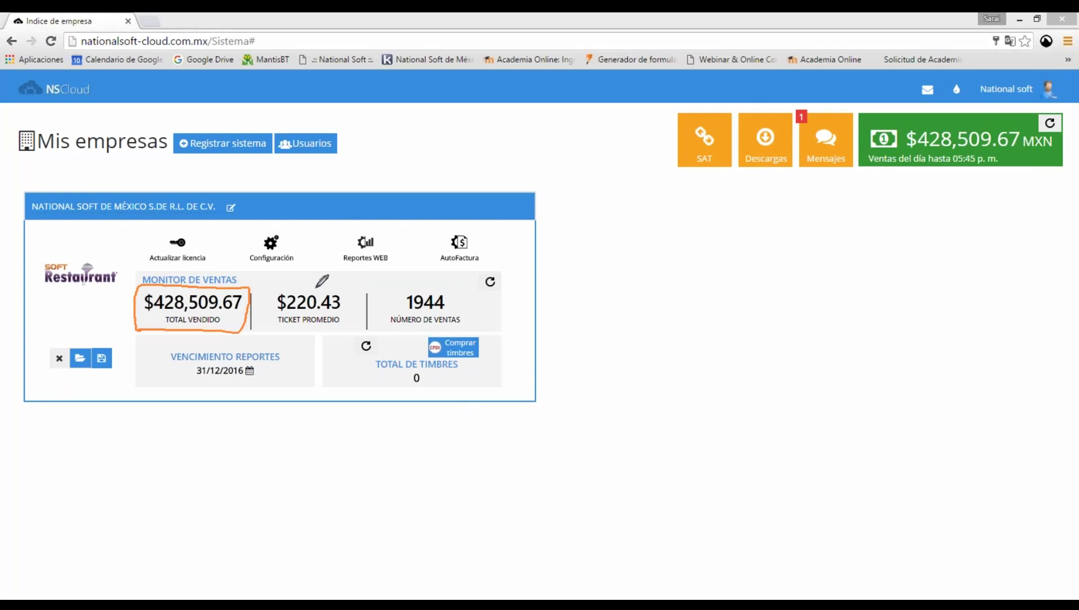
left_click_drag(316, 285, 312, 284)
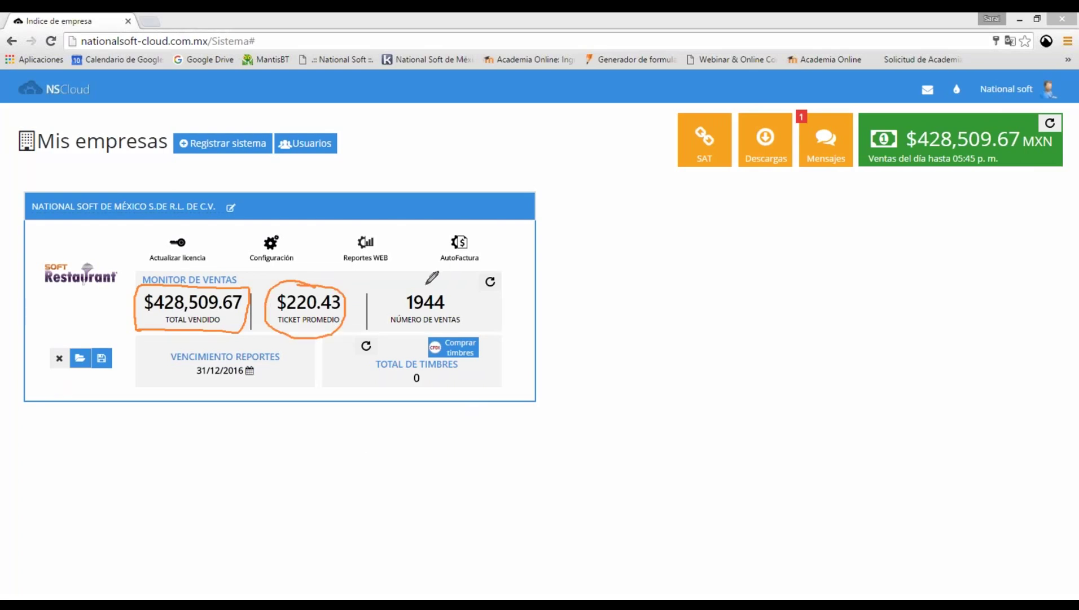
left_click_drag(427, 283, 422, 282)
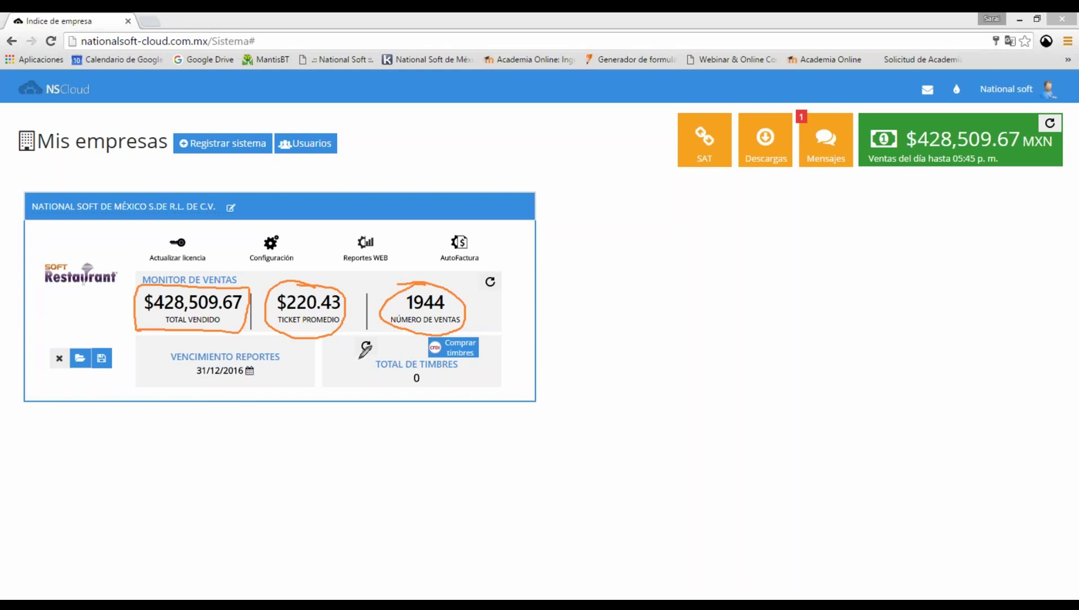
Circle TOTAL DE TIMBRES, VENCIMIENTO REPORTES and the card's company name, and begin a branch box.
left_click_drag(395, 359, 412, 394)
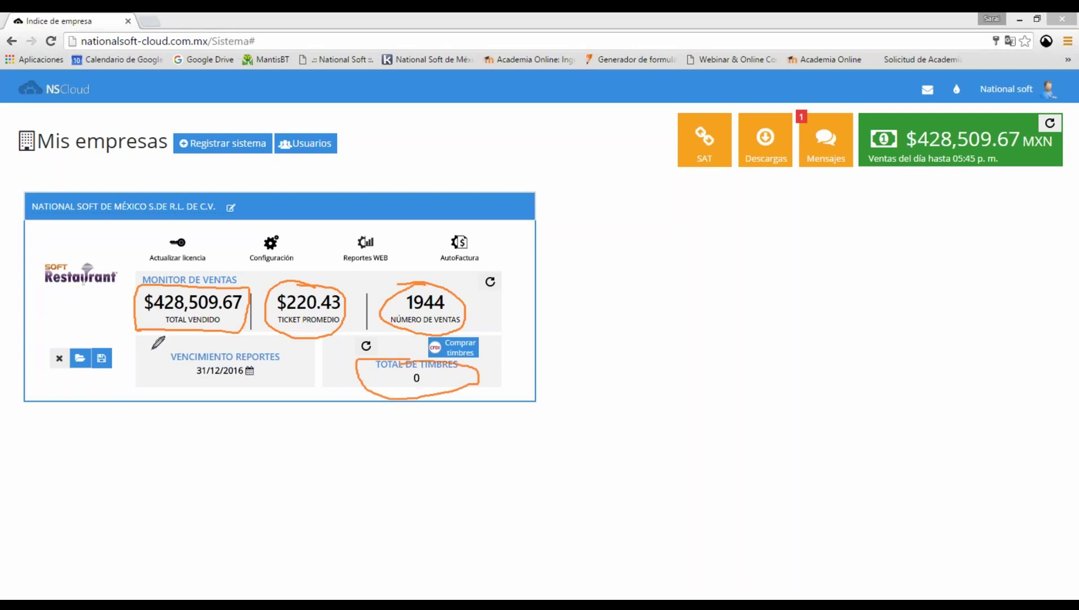
left_click_drag(154, 346, 162, 396)
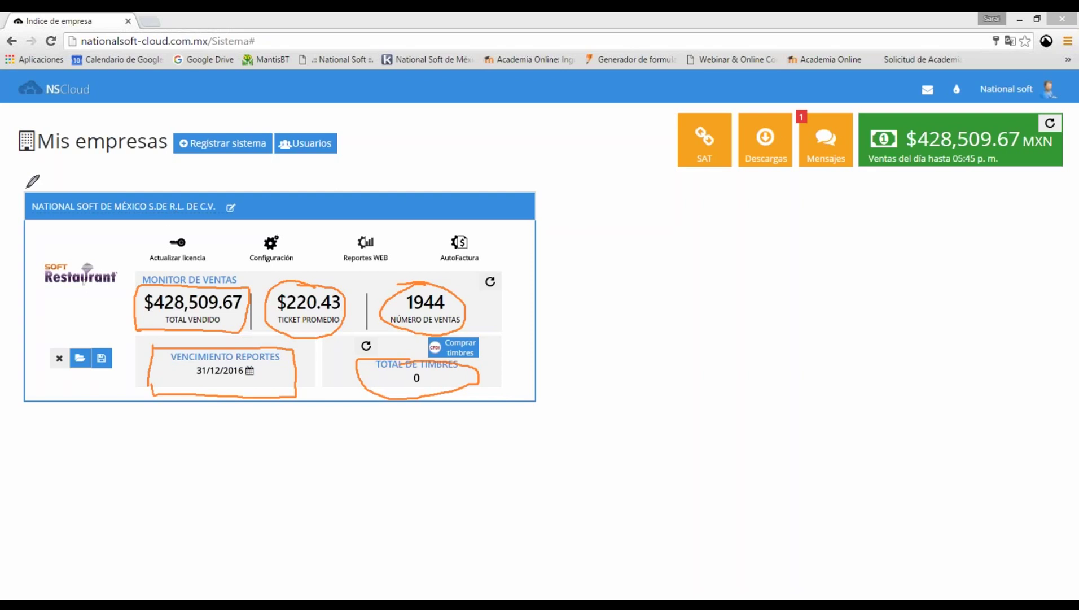
mouse_move(26, 187)
left_mouse_down()
mouse_move(265, 194)
mouse_move(29, 235)
left_mouse_up()
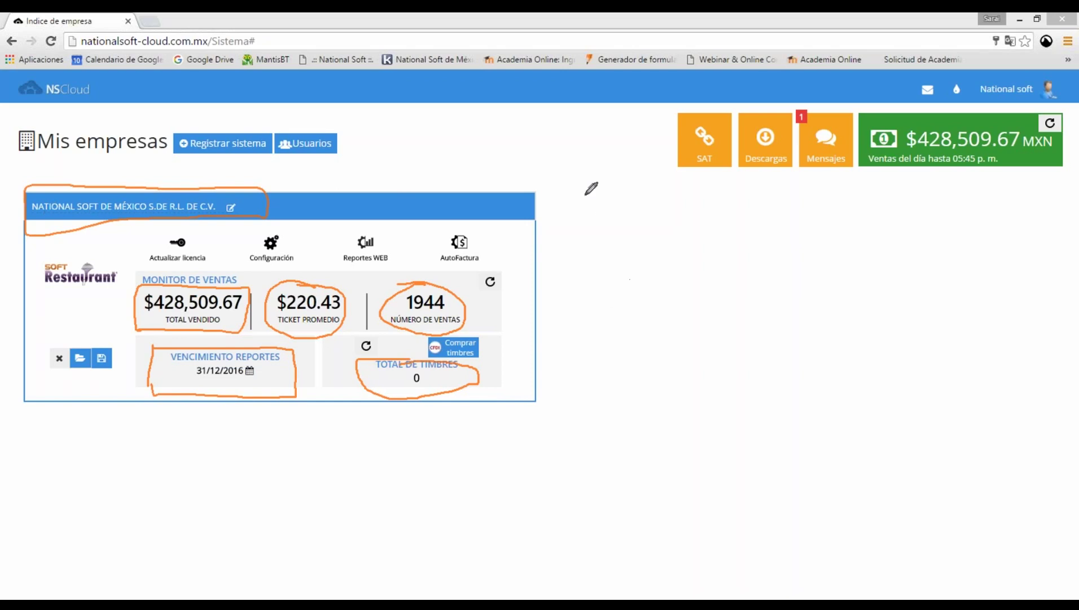
left_click_drag(585, 195, 605, 389)
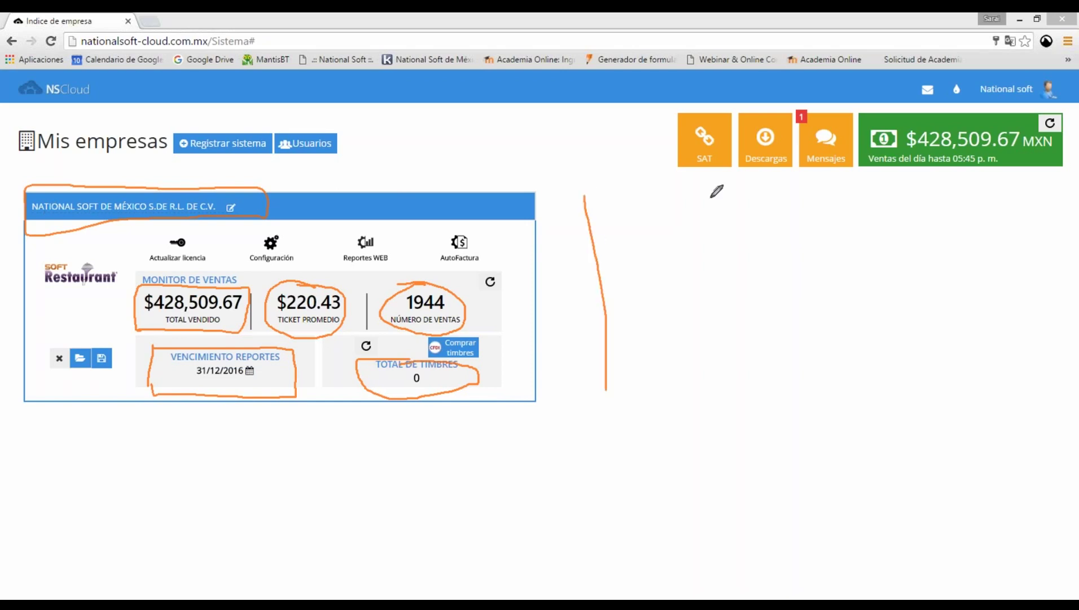
Draw two branch boxes beside the company card, labelled Suc 1 and Suc 2.
left_click_drag(584, 198, 850, 195)
left_click_drag(615, 383, 849, 196)
mouse_move(684, 271)
left_mouse_down()
mouse_move(687, 304)
mouse_move(737, 276)
mouse_move(767, 300)
mouse_move(804, 293)
left_mouse_up()
left_click(789, 275)
mouse_move(53, 562)
left_mouse_down()
mouse_move(45, 448)
mouse_move(207, 457)
left_mouse_up()
left_click_drag(52, 560, 206, 458)
mouse_move(181, 498)
left_mouse_down()
mouse_move(184, 531)
mouse_move(216, 507)
mouse_move(243, 525)
mouse_move(309, 528)
left_mouse_up()
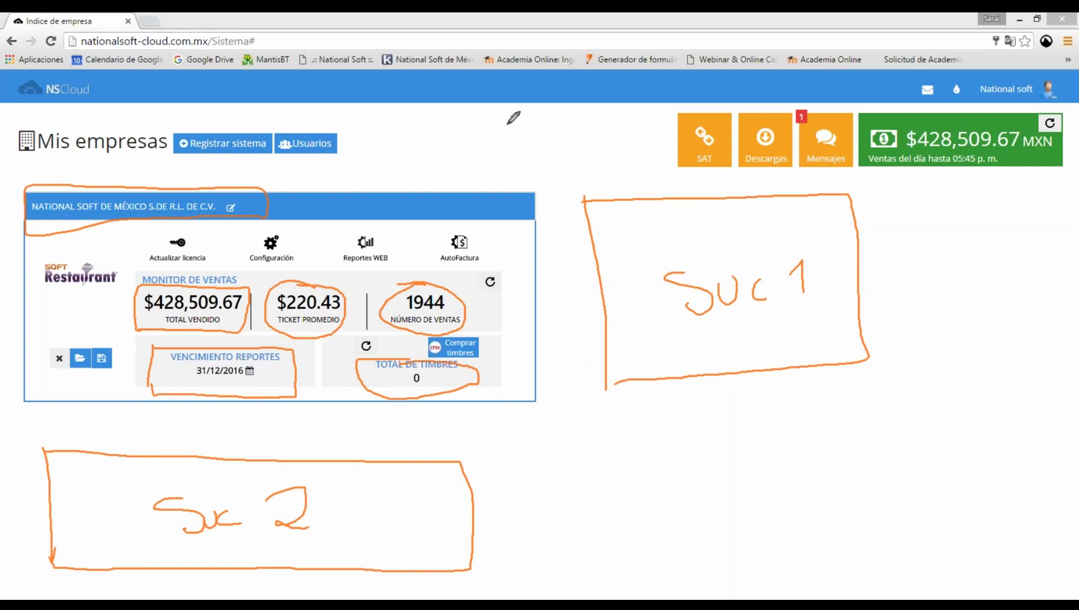
Scribble a small star above the dashboard, then erase all the orange annotations.
left_click_drag(478, 123, 518, 136)
left_click_drag(498, 121, 501, 153)
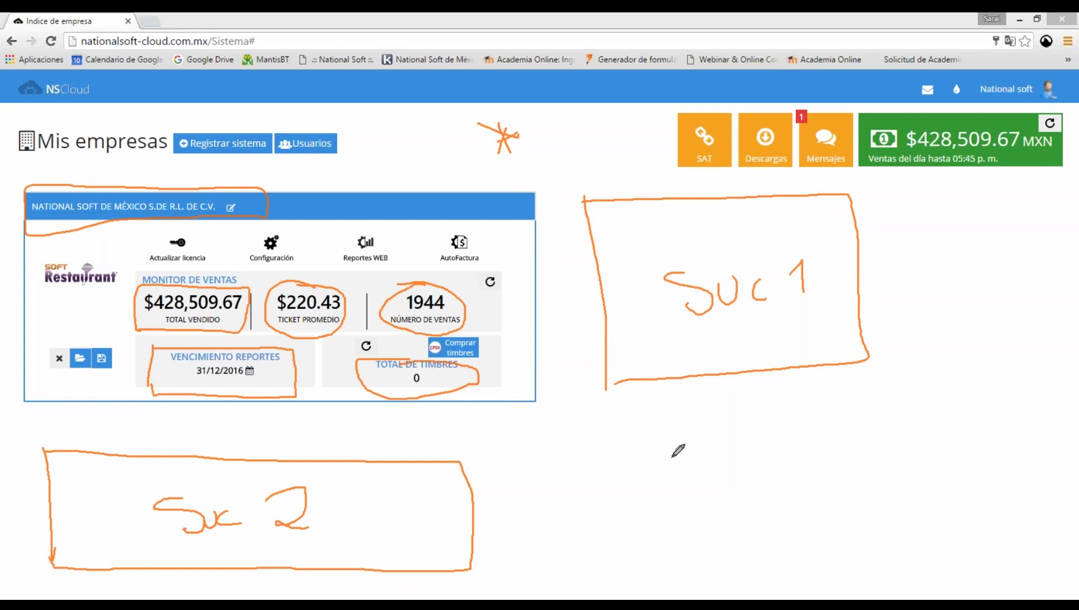
key("Escape")
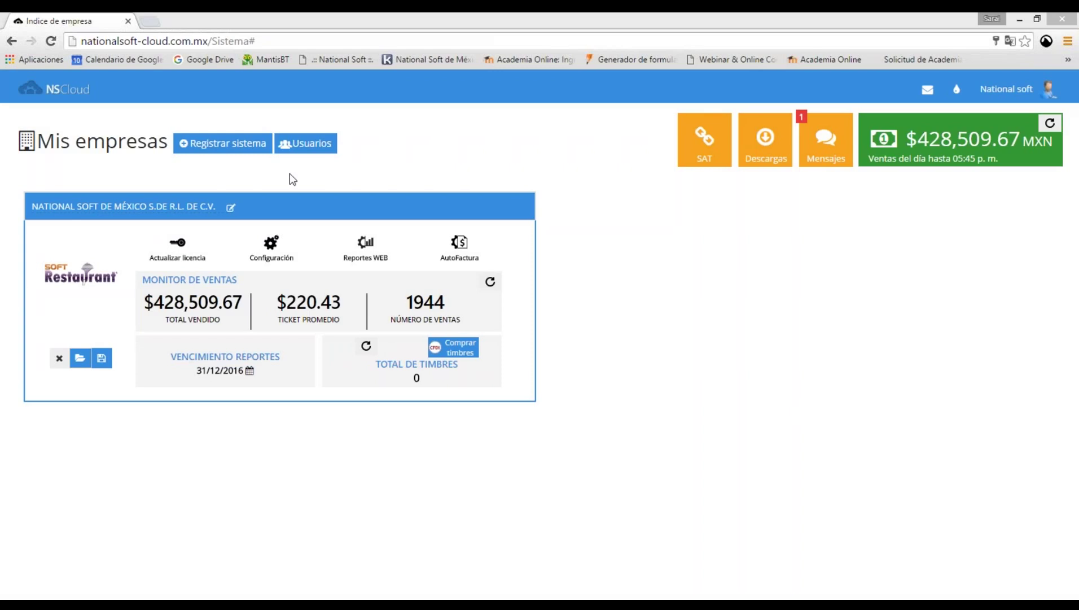
From Usuarios, start Agregar usuario, enter the new user's e-mail address and continue to Asignar empresas.
left_click(300, 147)
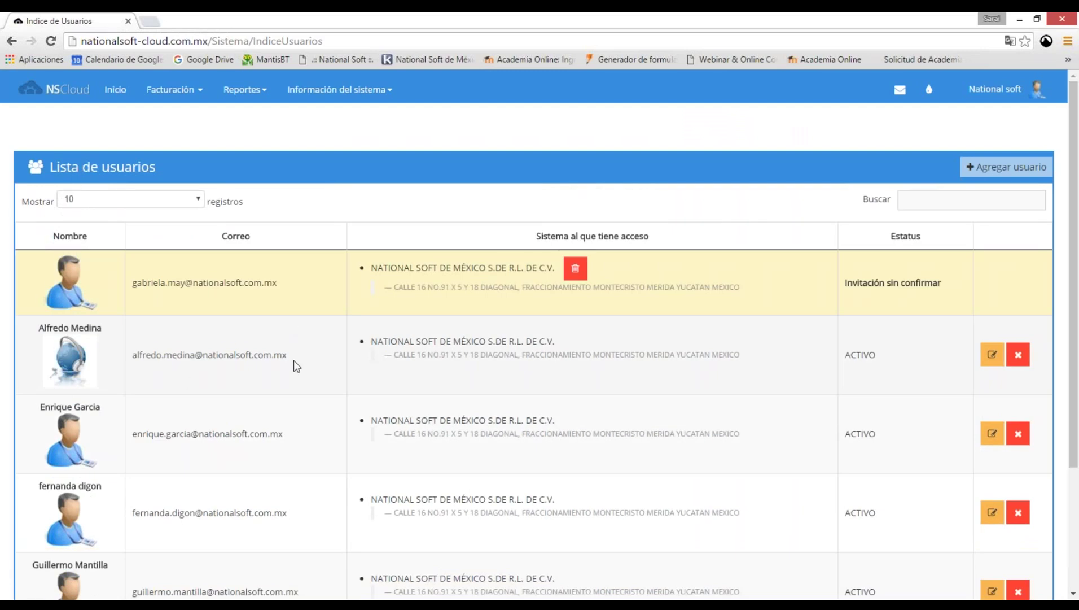
scroll(293, 361, "down", 3)
scroll(303, 523, "up", 3)
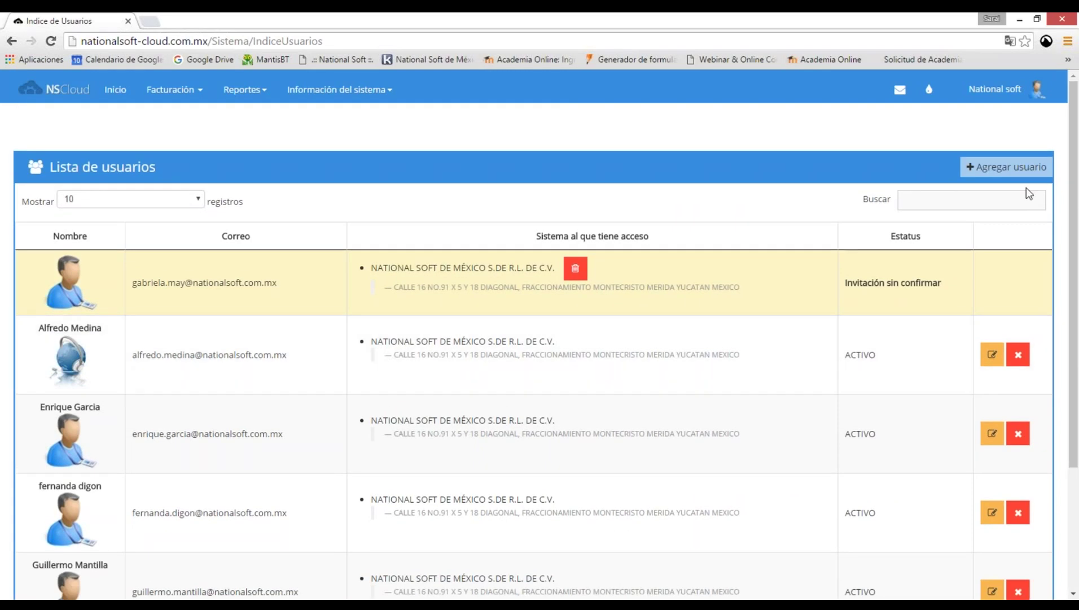
left_click(1020, 168)
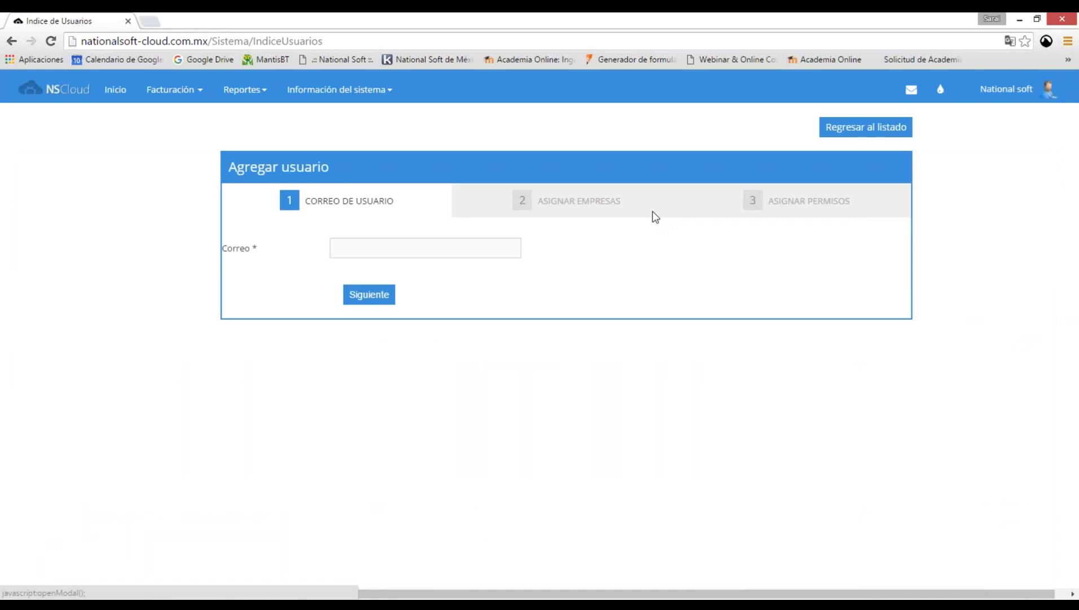
left_click(398, 248)
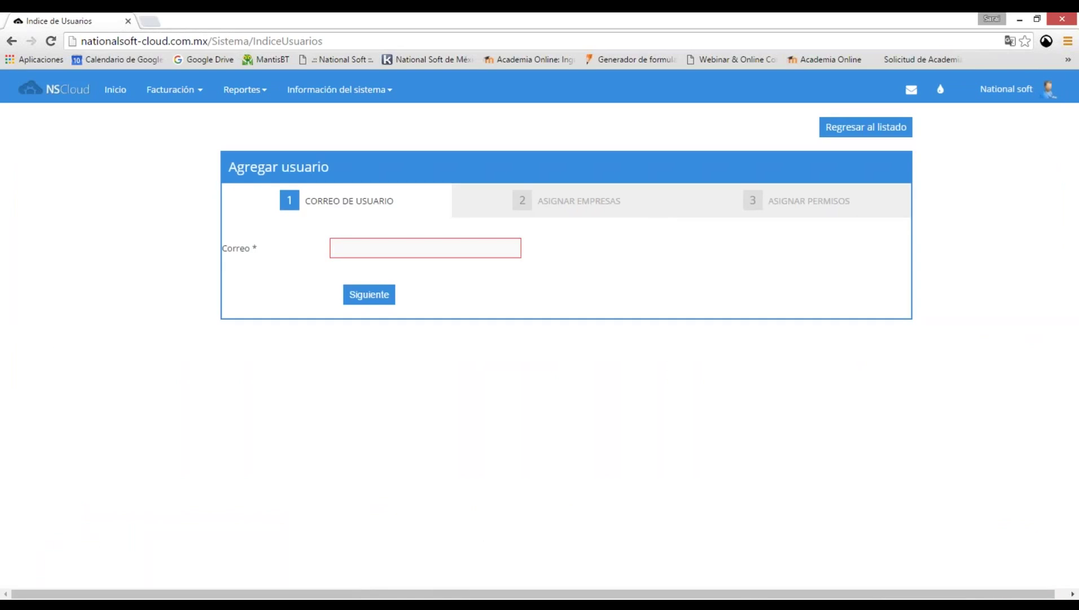
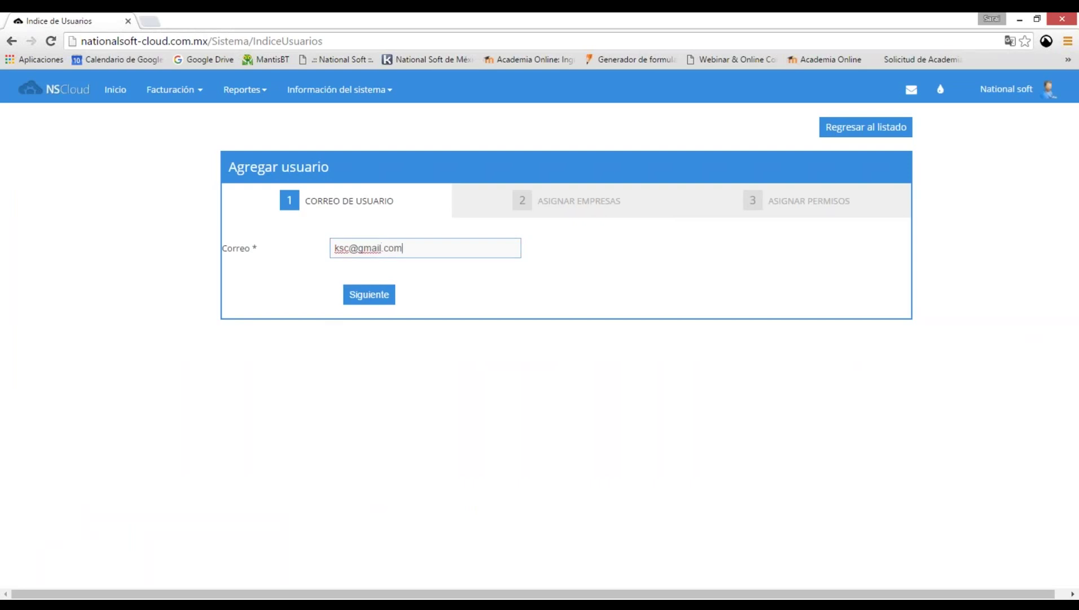
key("Return")
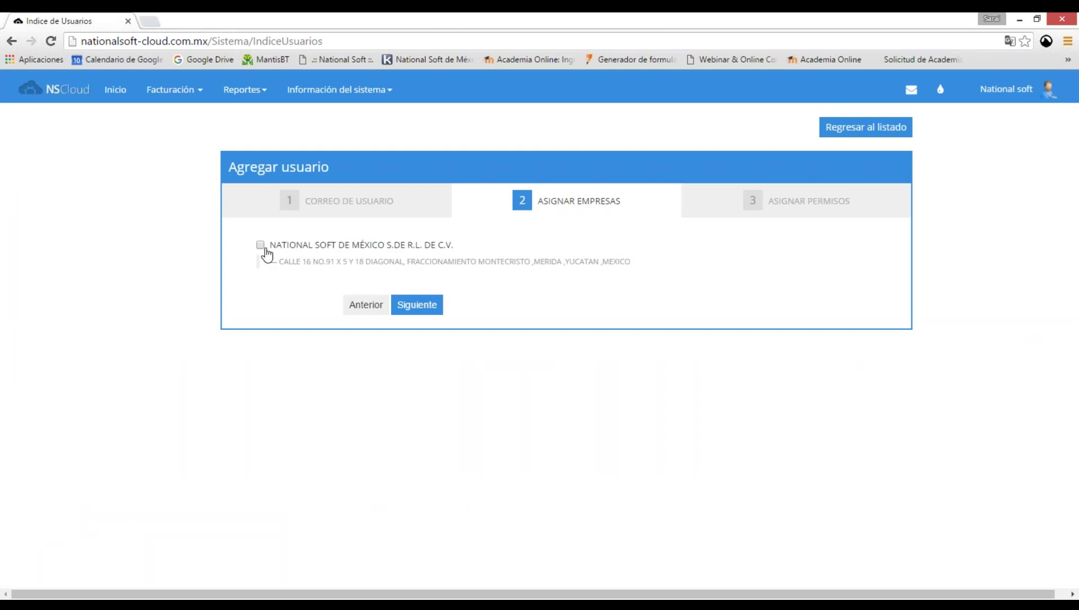
Assign the company to the new user and advance to the Asignar permisos step.
left_click(260, 244)
left_click(417, 305)
scroll(433, 313, "down", 2)
scroll(433, 313, "down", 2)
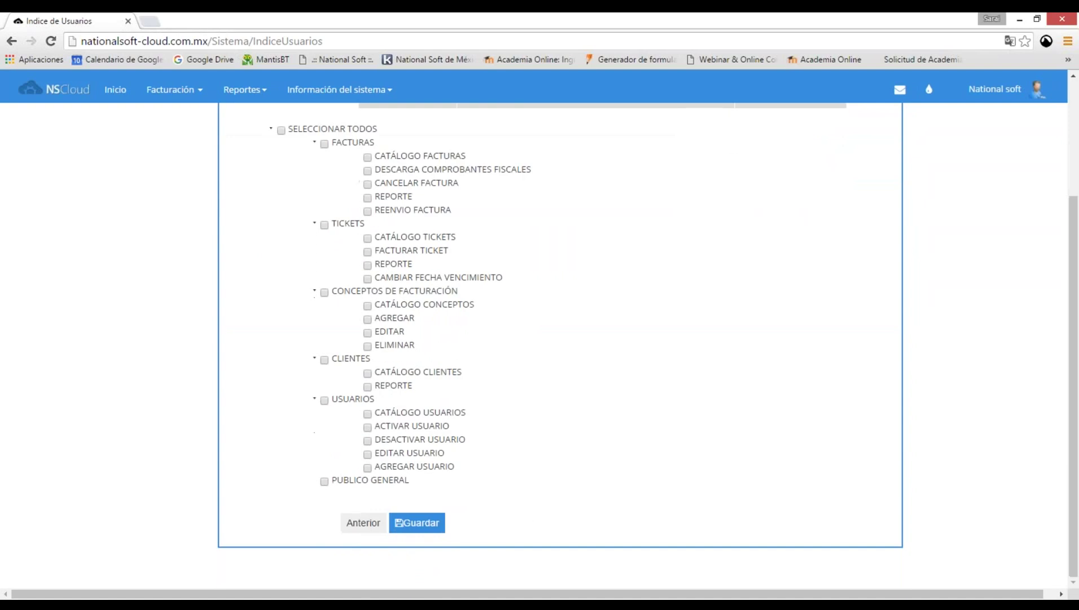
scroll(495, 398, "up", 4)
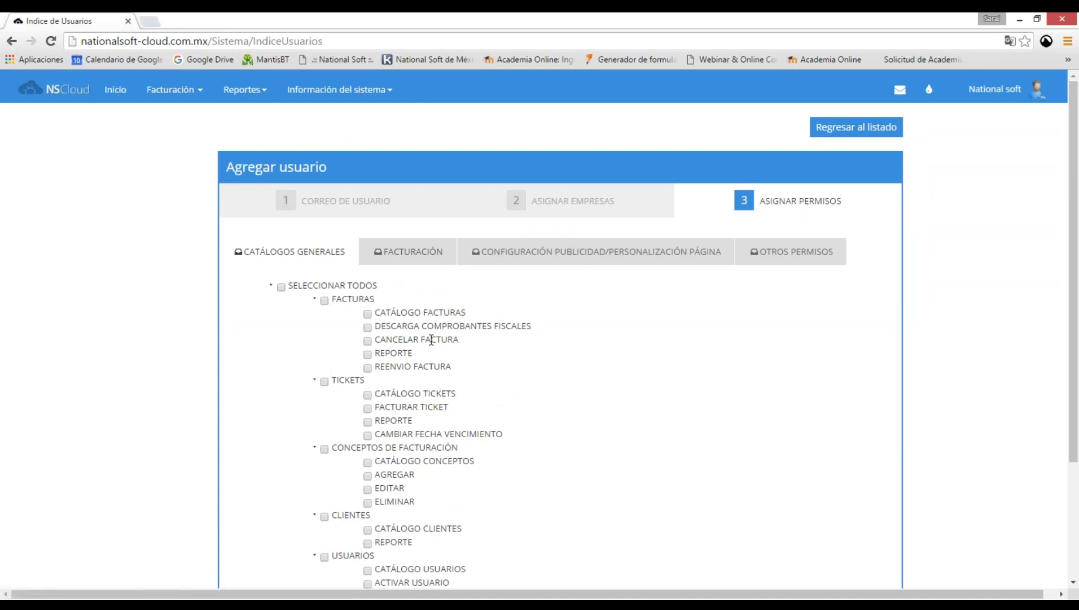
Select all general catalogue permissions, review the invoicing, advertising and other tabs, then return to Inicio.
left_click(281, 287)
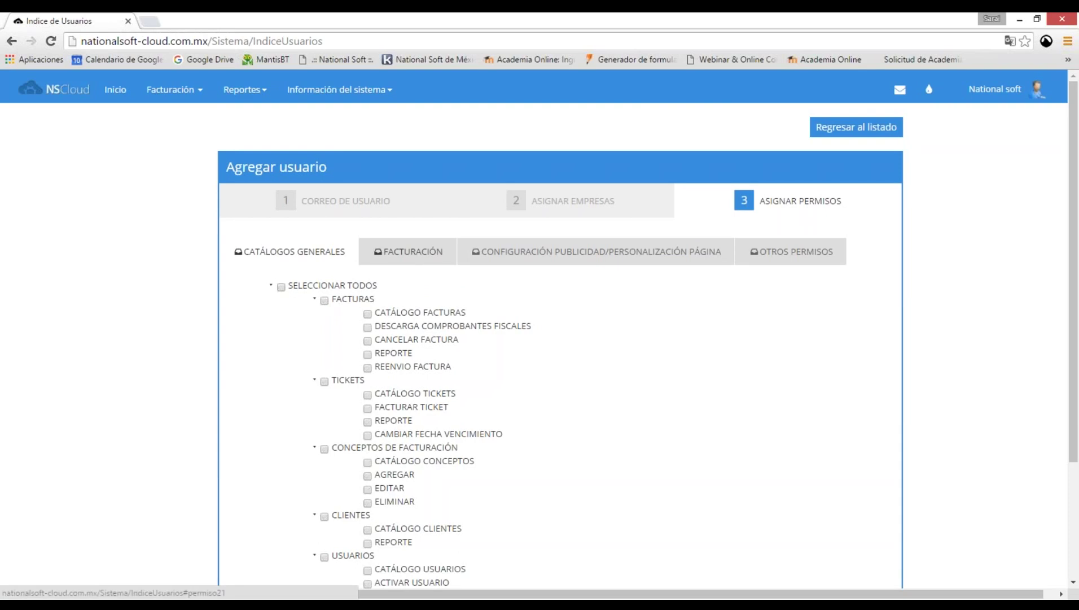
left_click(417, 259)
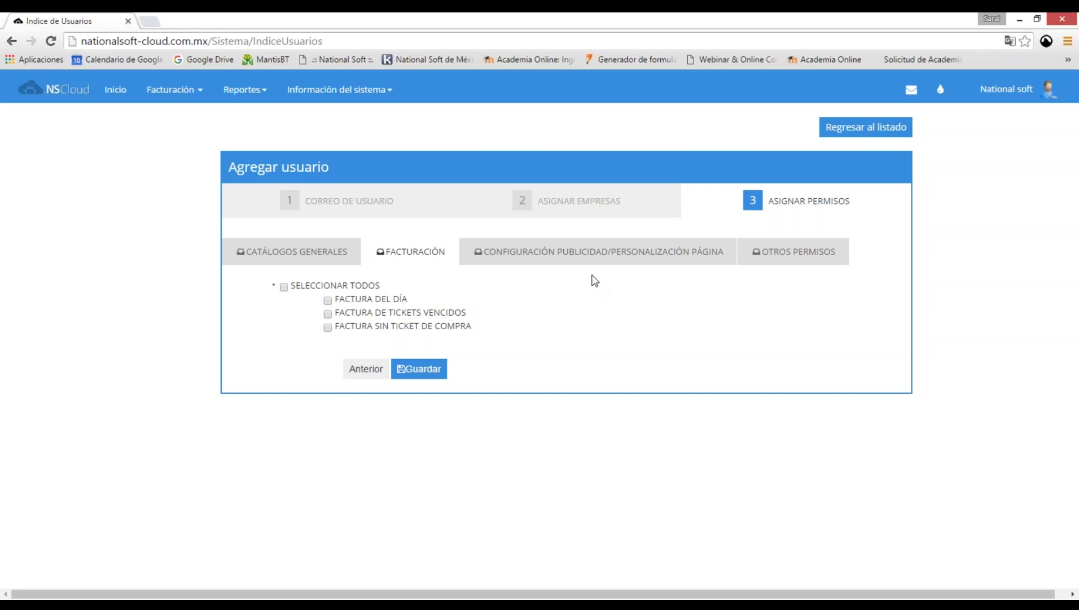
left_click(728, 253)
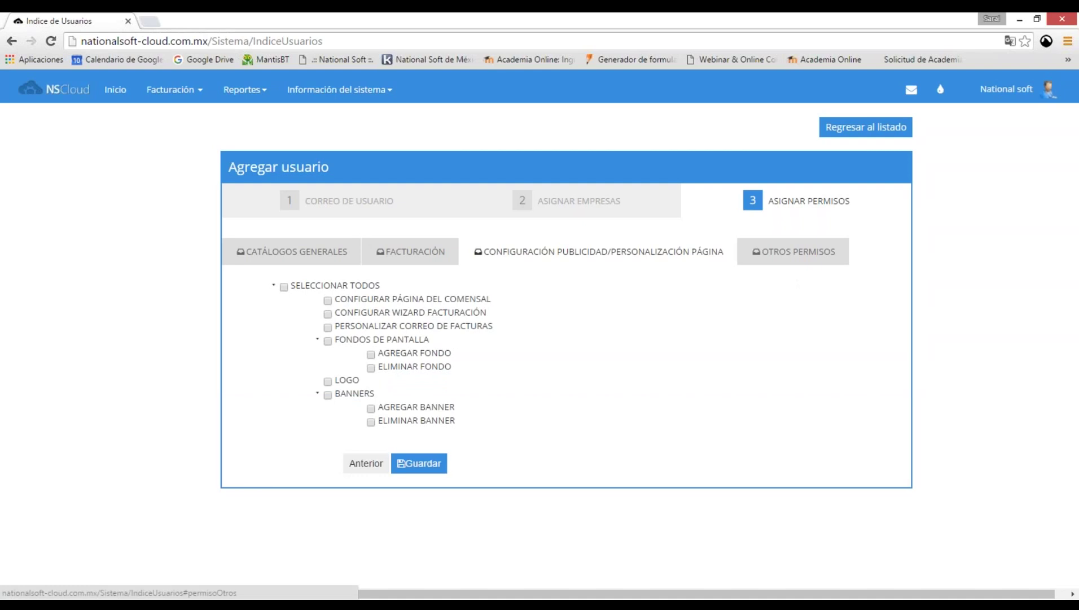
left_click(803, 259)
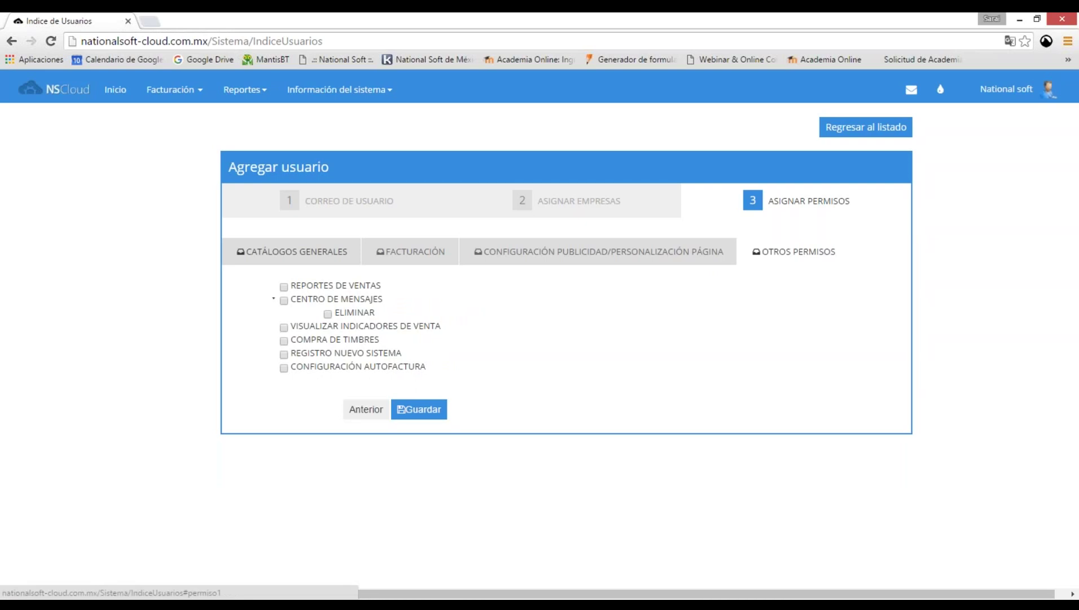
left_click(292, 251)
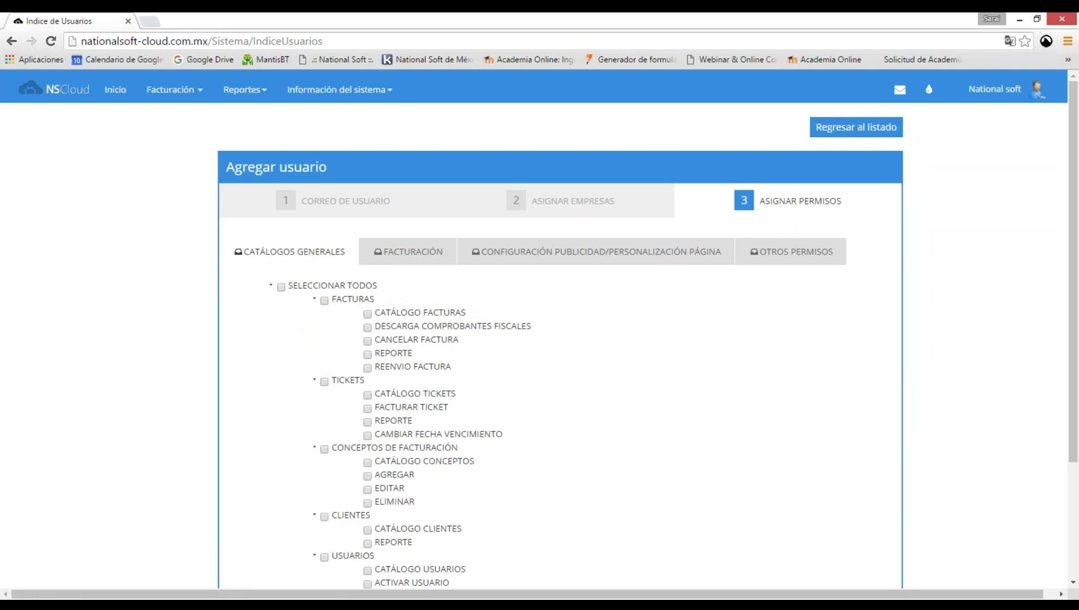
left_click(292, 251)
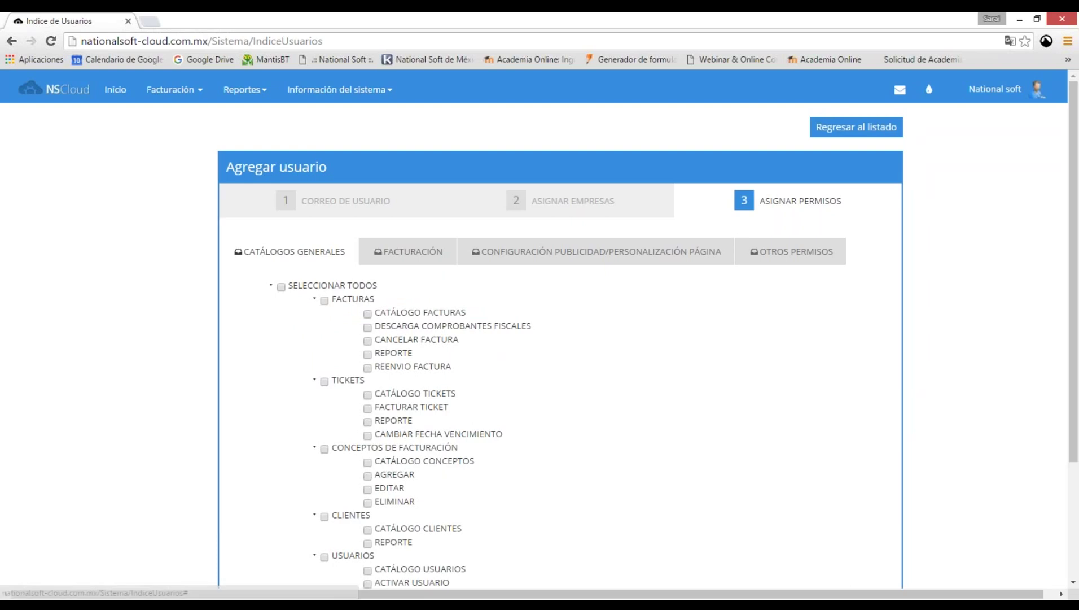
left_click(115, 89)
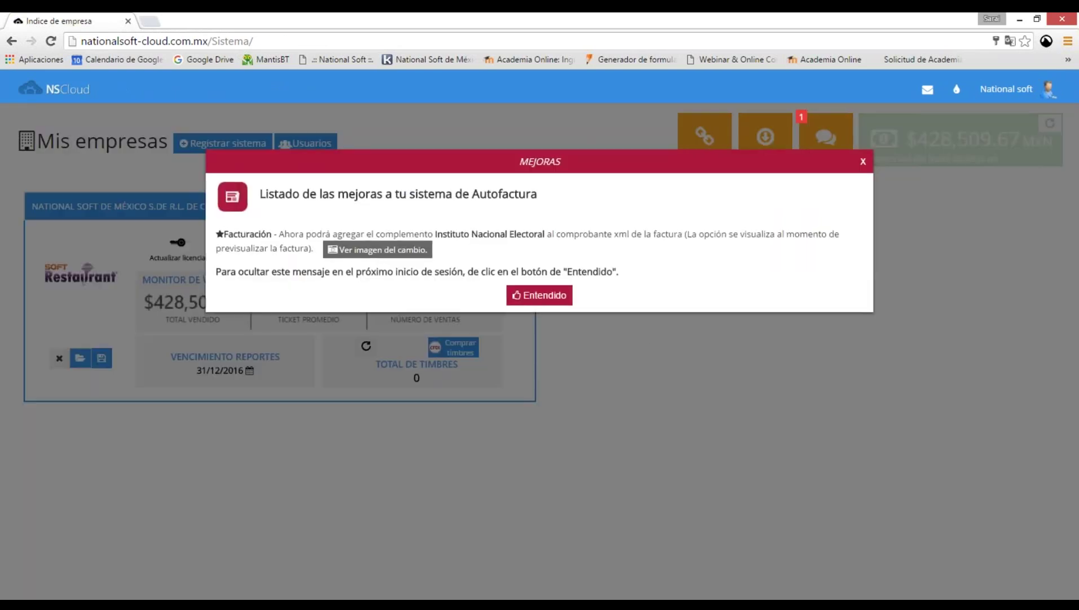
Dismiss the improvements notice and open the company's Centro de mensajes.
left_click(542, 294)
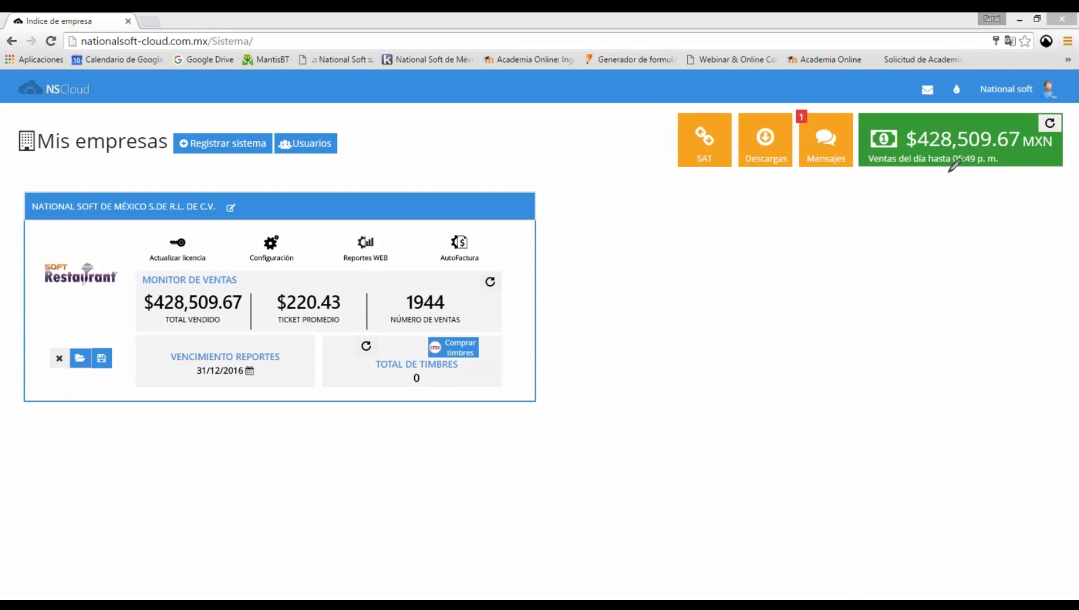
mouse_move(867, 174)
left_mouse_down()
mouse_move(1061, 172)
mouse_move(866, 176)
left_mouse_up()
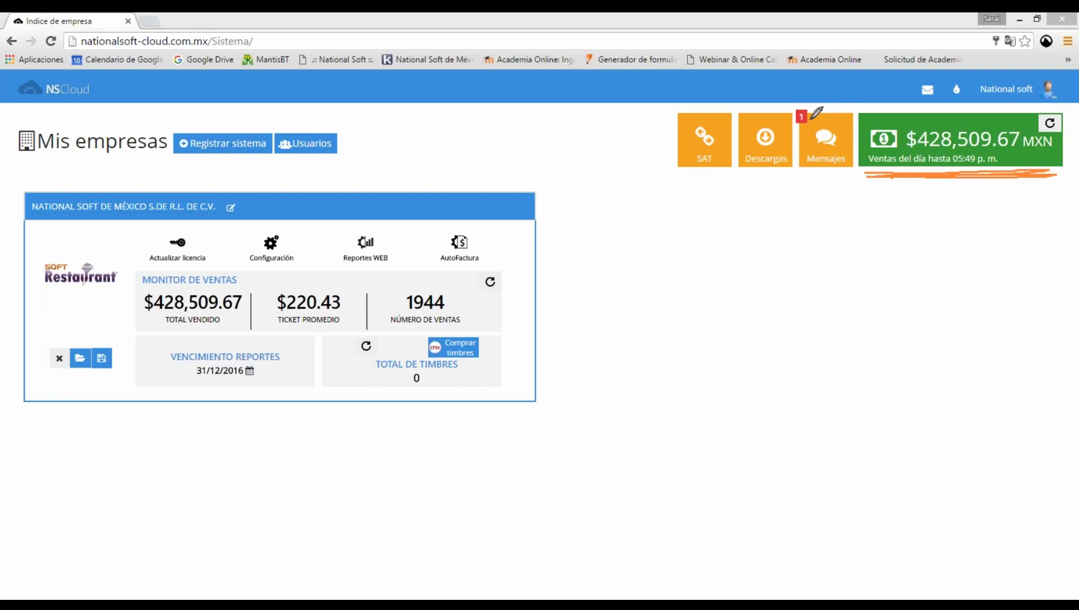
left_click(814, 120)
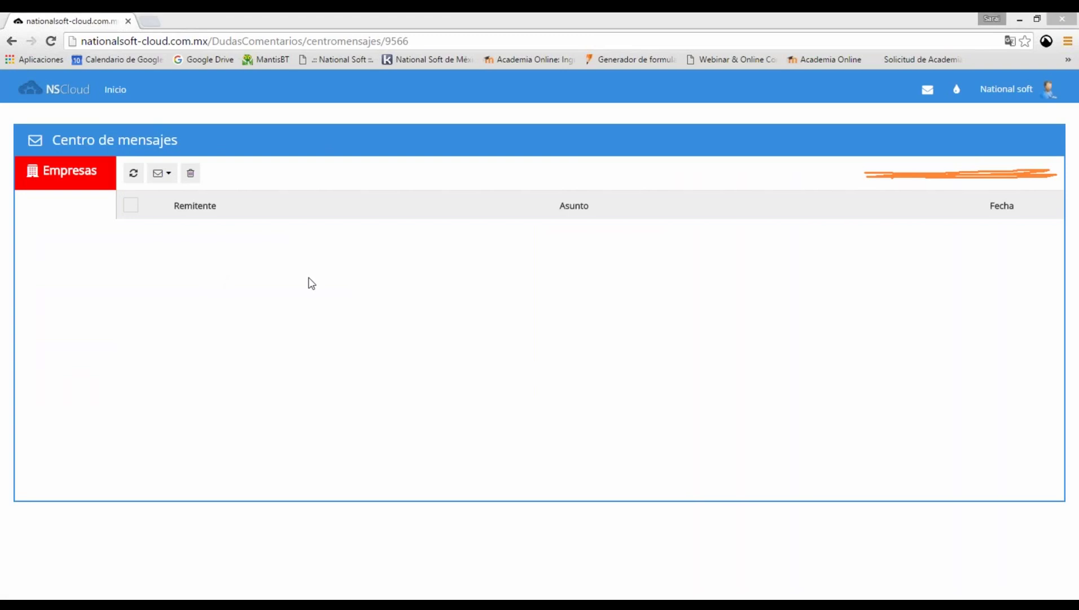
Leave the message centre and return to the Mis empresas page via Inicio.
key("Escape")
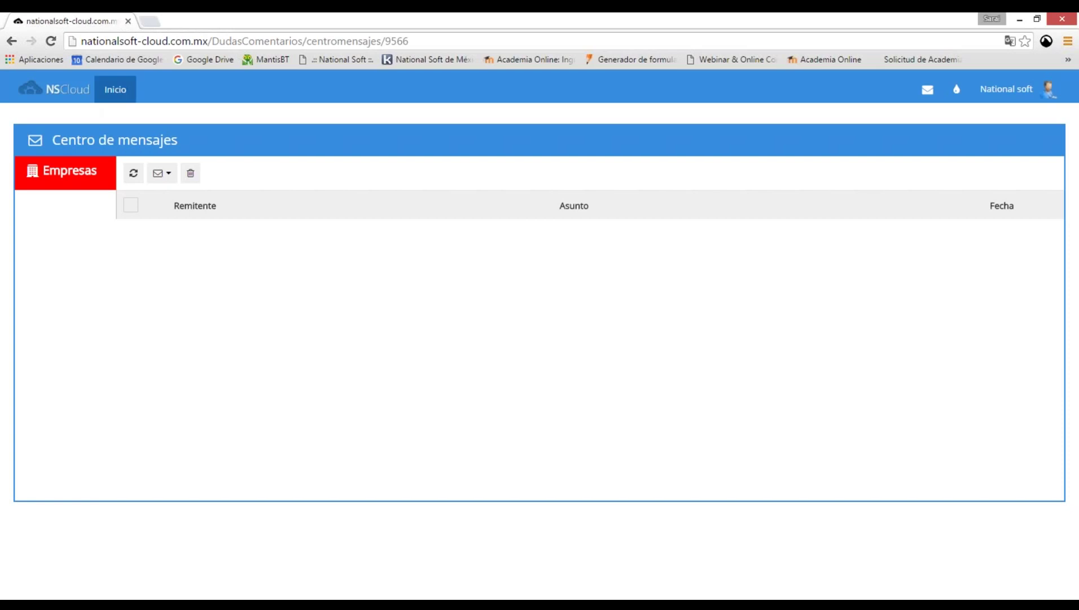
left_click(115, 89)
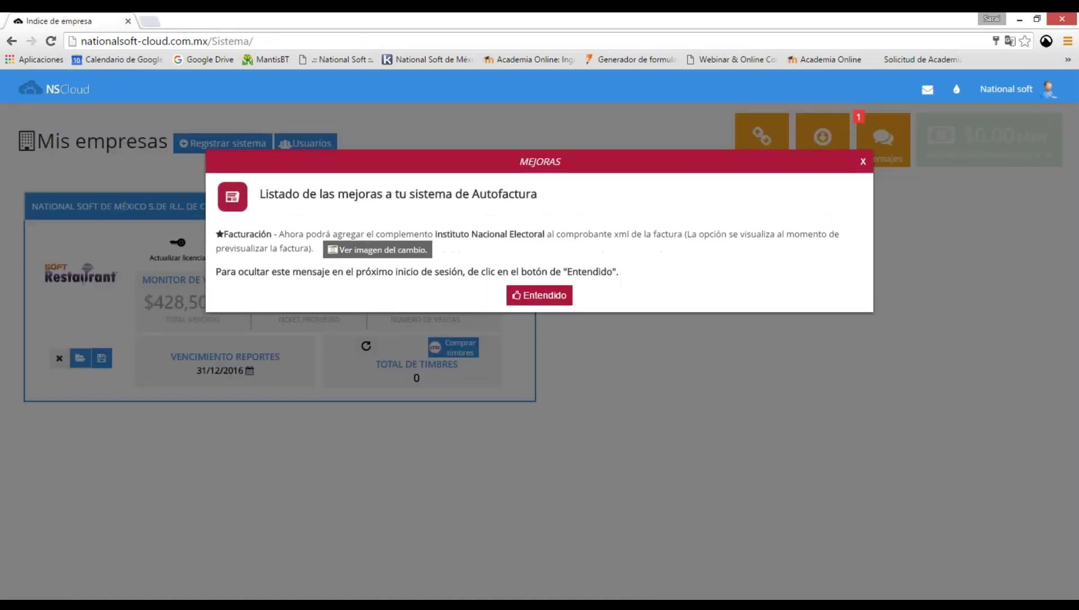
Dismiss the Autofactura improvements notice and switch the portal colour theme to magenta.
left_click(540, 295)
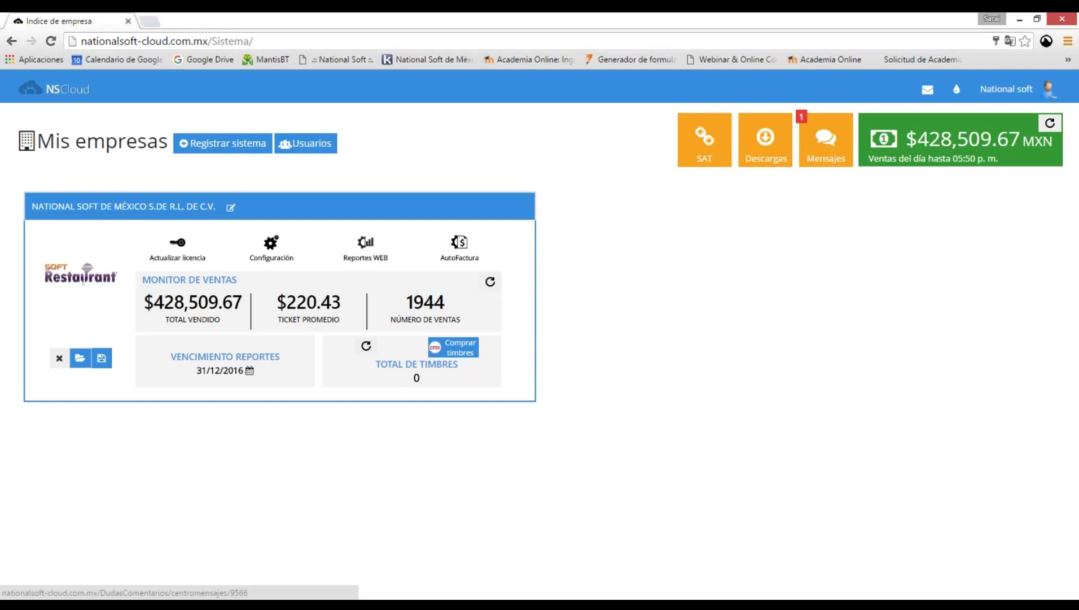
left_click(1041, 96)
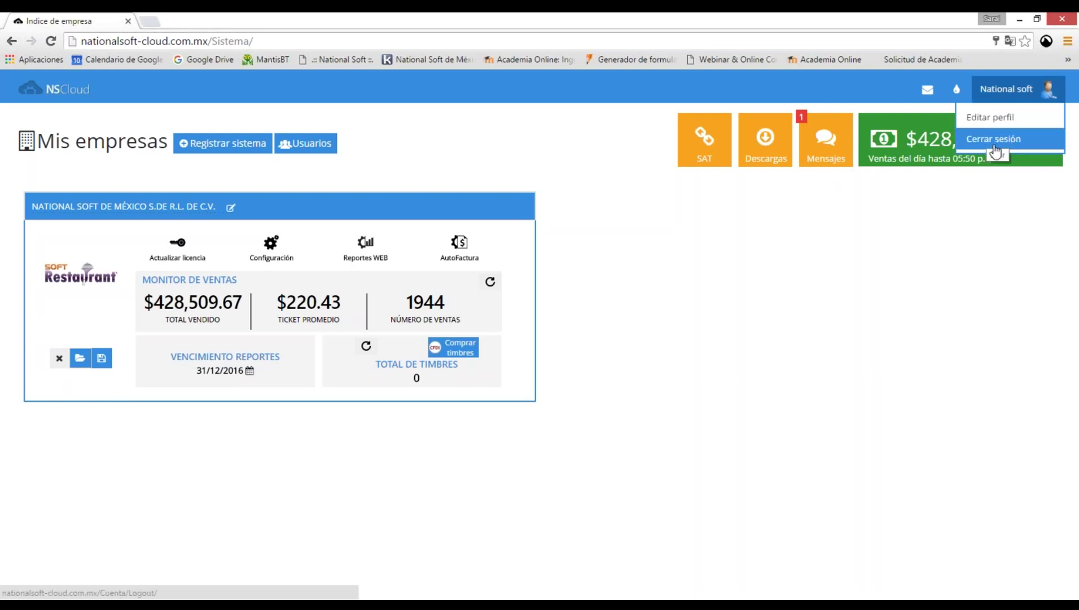
left_click(956, 88)
left_click(953, 167)
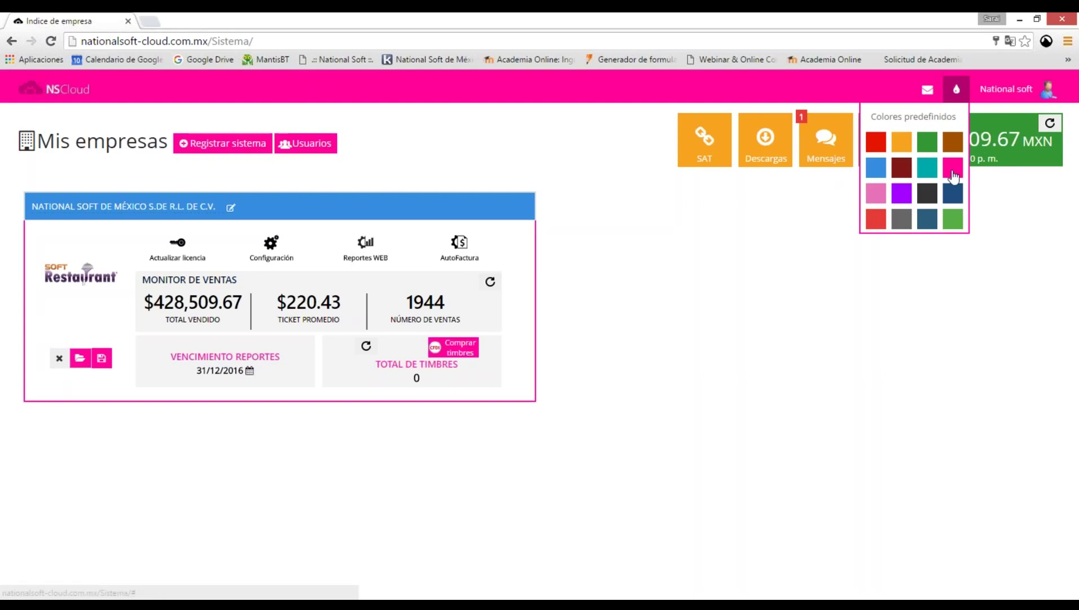
Switch the portal colour theme to the green predefined swatch.
left_click(927, 141)
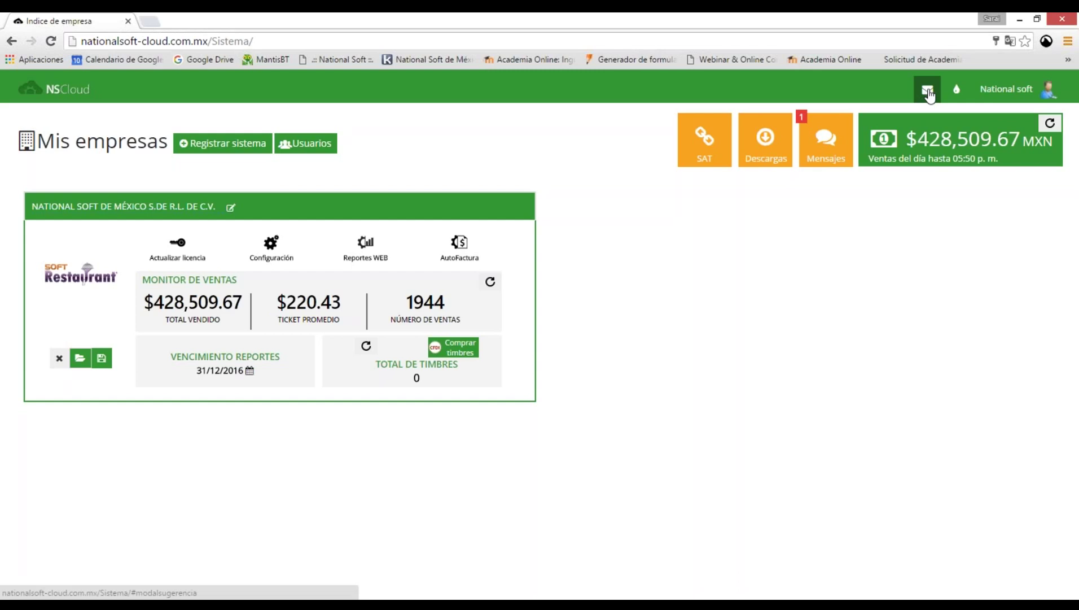
Open the Sugerencias o mejoras form, close it, then reopen it.
left_click(928, 92)
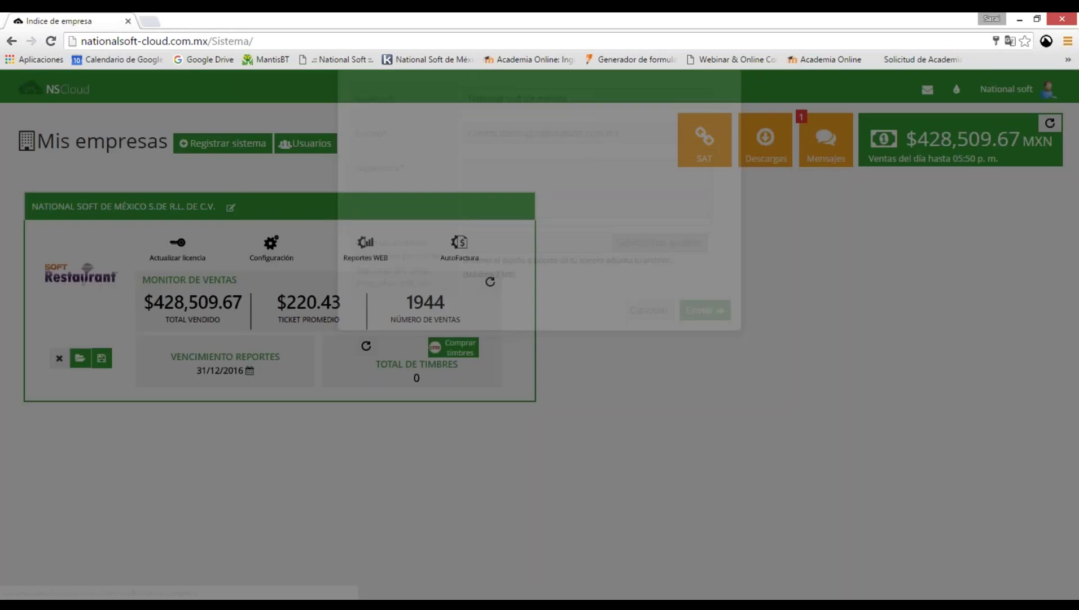
left_click(595, 279)
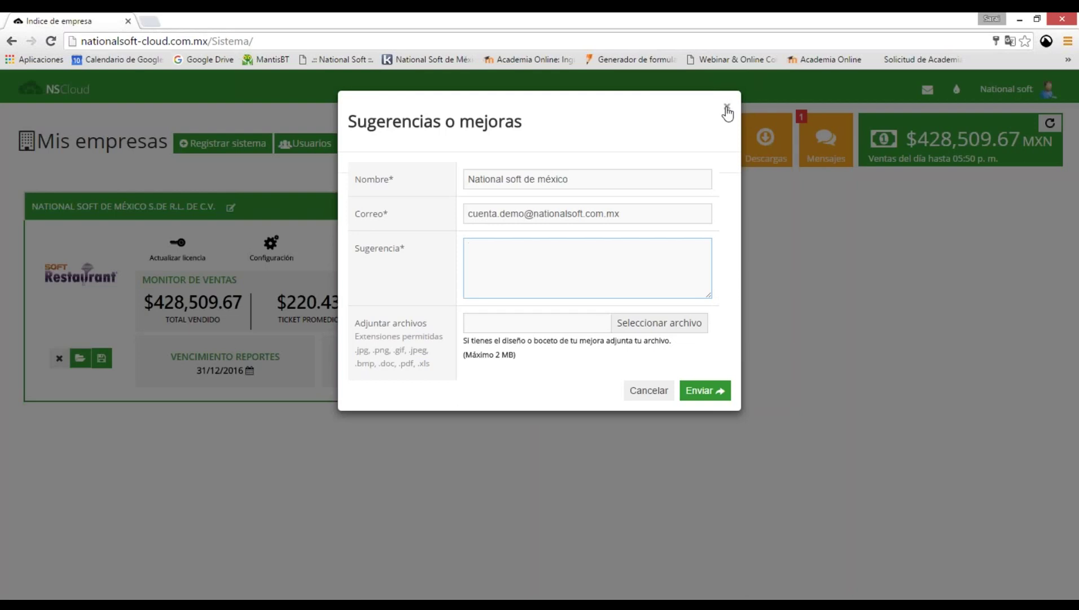
left_click(727, 109)
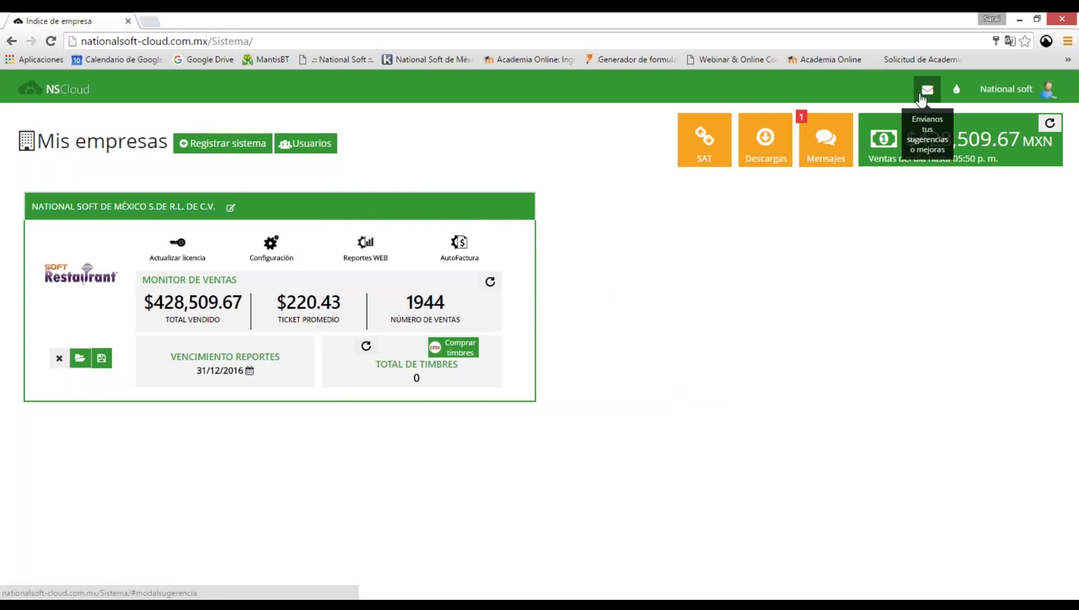
left_click(922, 100)
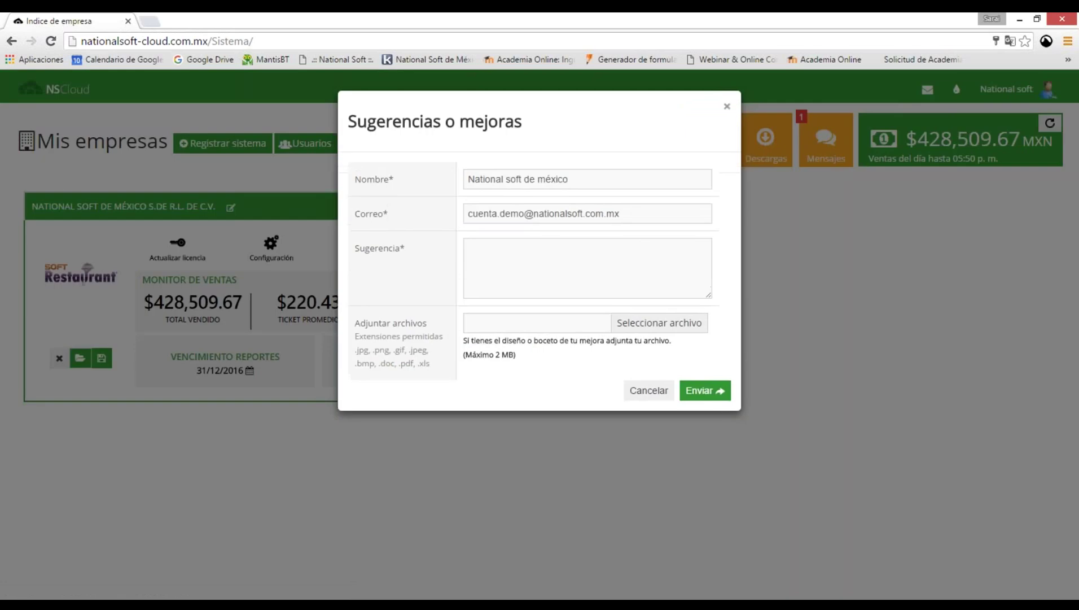
Close the suggestions form and launch AutoFactura from the company card.
left_click(727, 106)
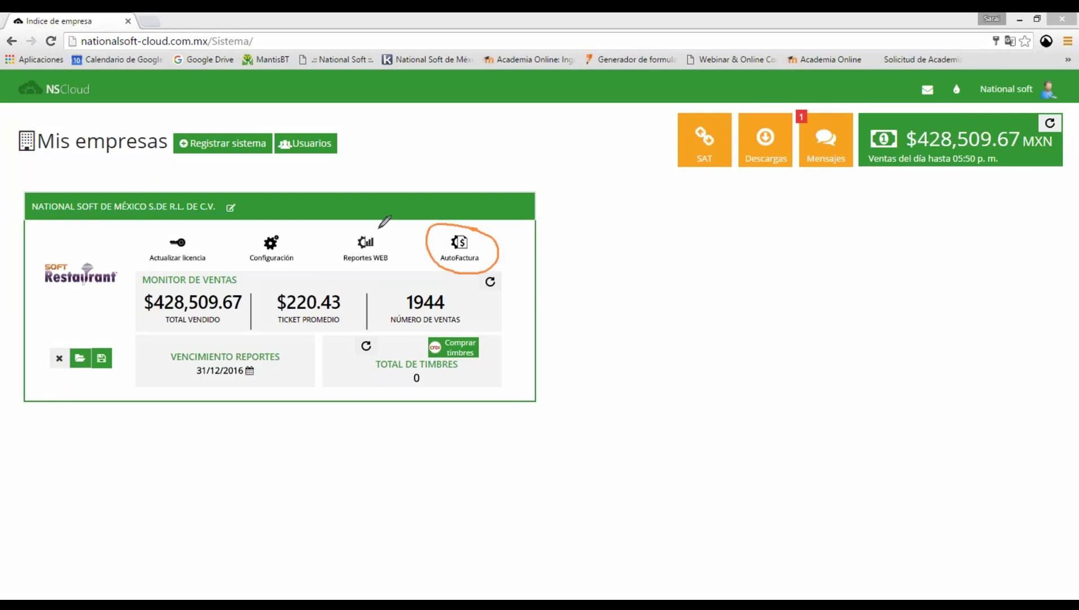
left_click_drag(379, 227, 349, 228)
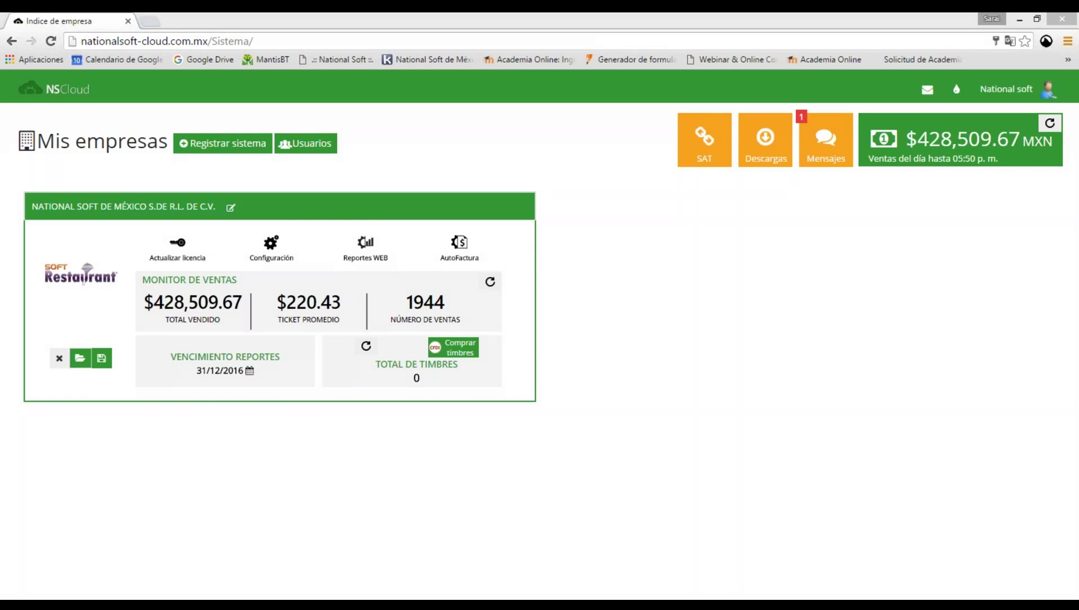
left_click(459, 248)
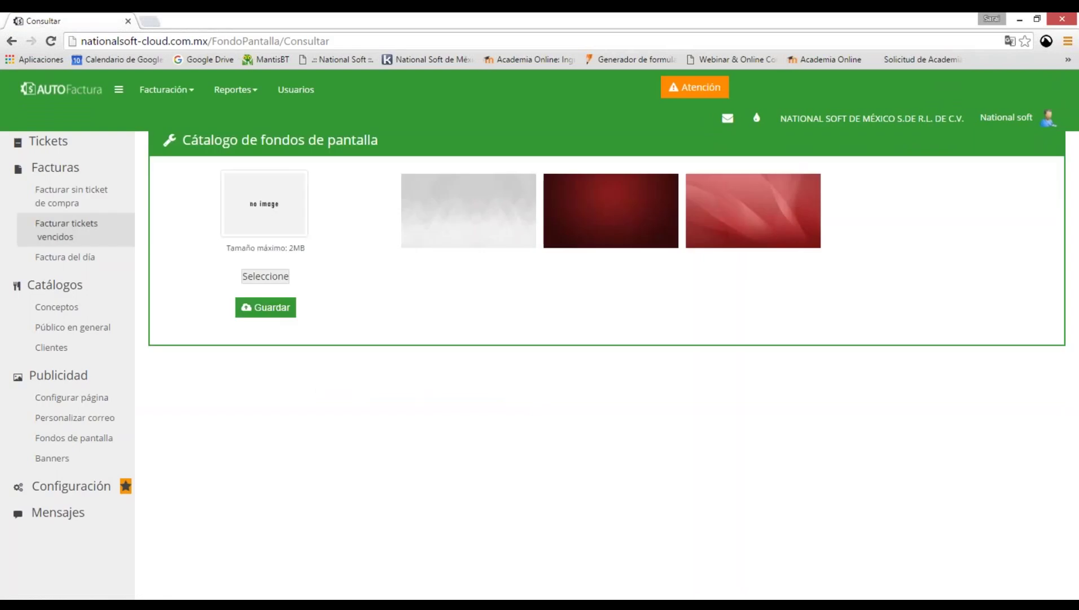
Open the Catálogo de tickets for 10/06/2016 with the browser zoomed out.
left_click(60, 146)
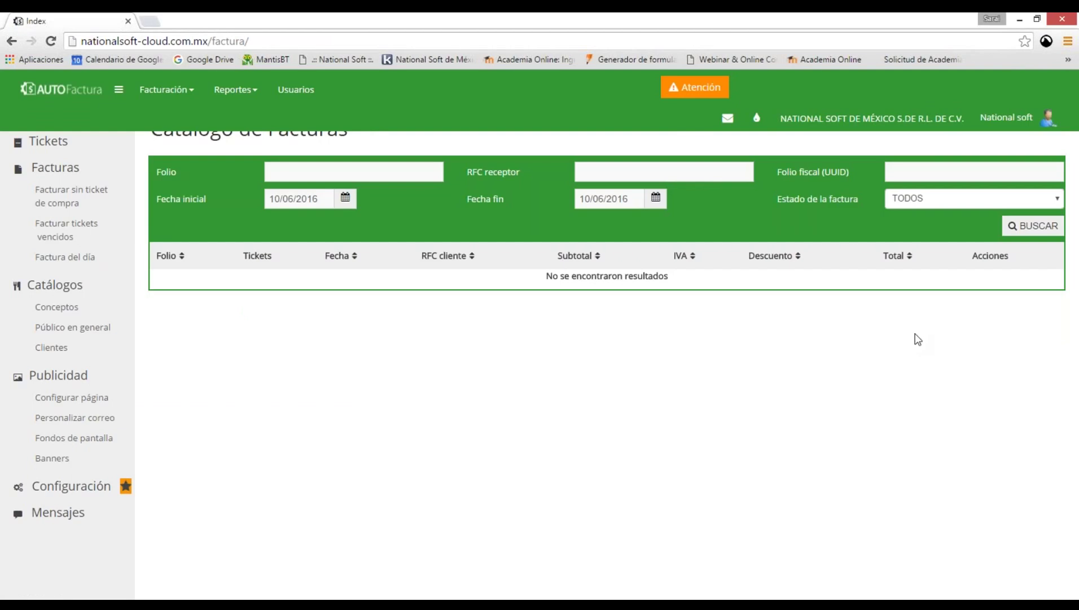
left_click(1066, 41)
key("ctrl+minus")
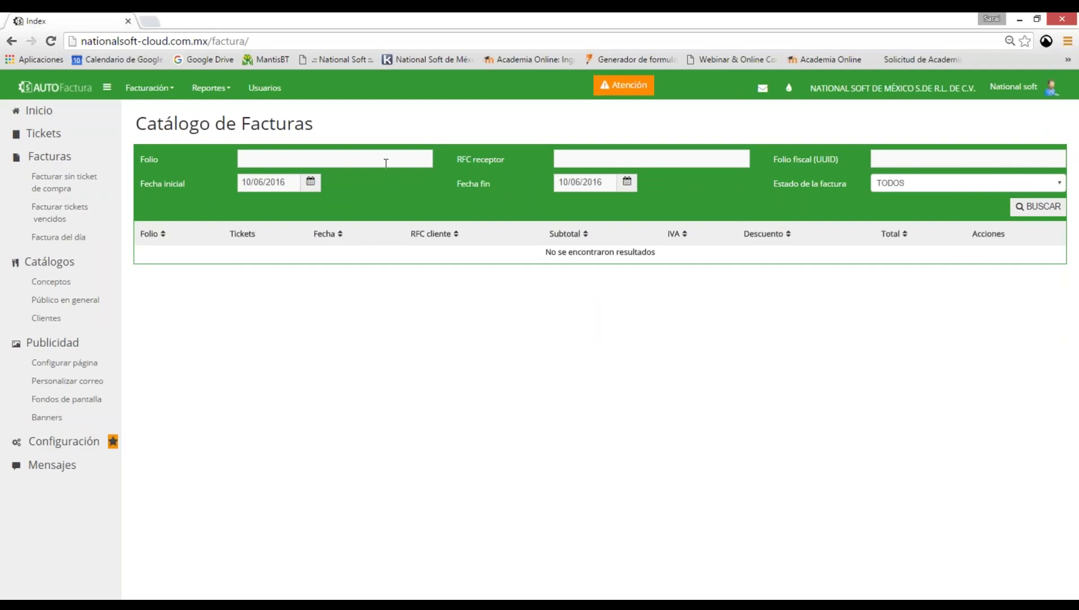
left_click(311, 183)
left_click(202, 347)
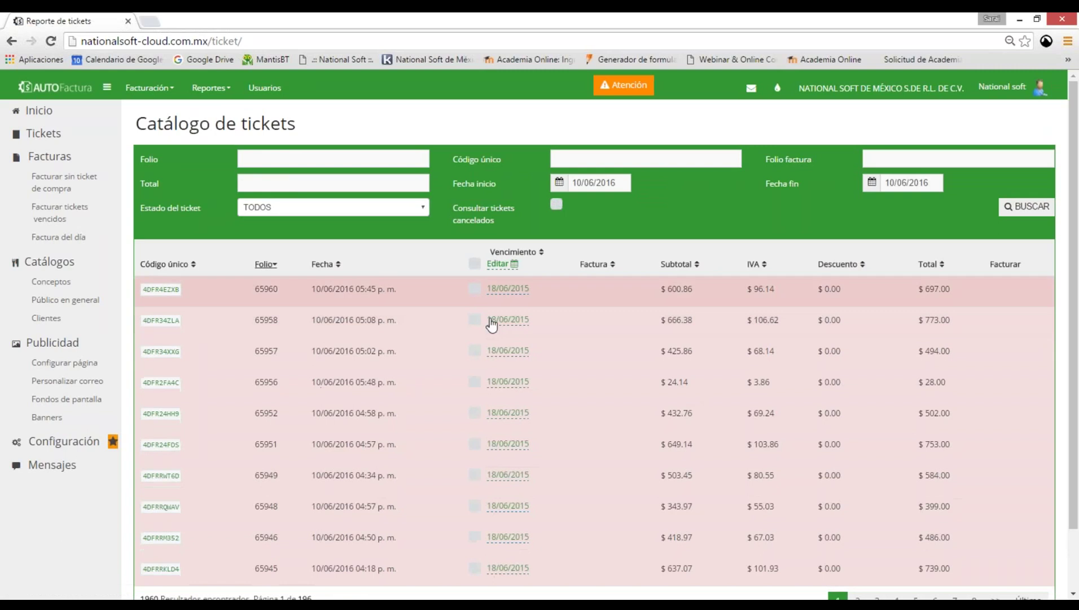
Change ticket 65960's expiry date to 22/06/2015 and confirm it.
left_click(508, 288)
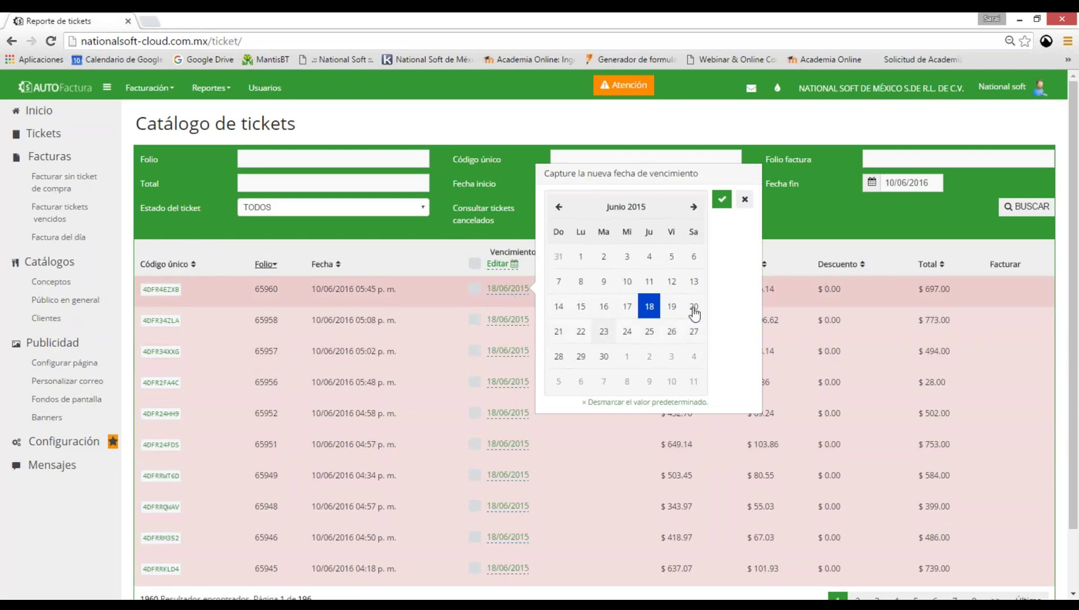
left_click(582, 333)
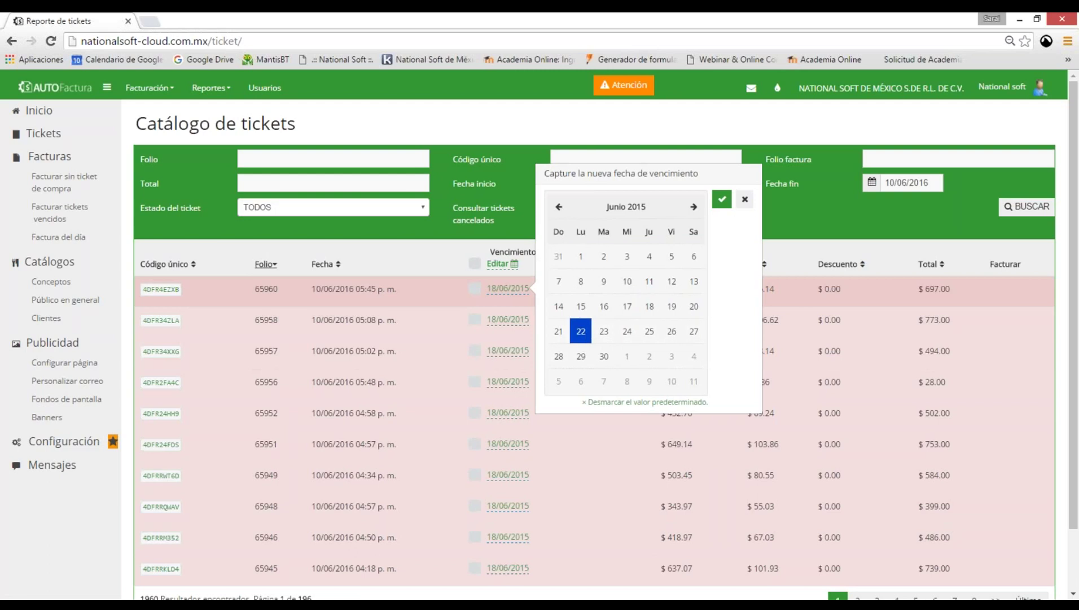
key("Return")
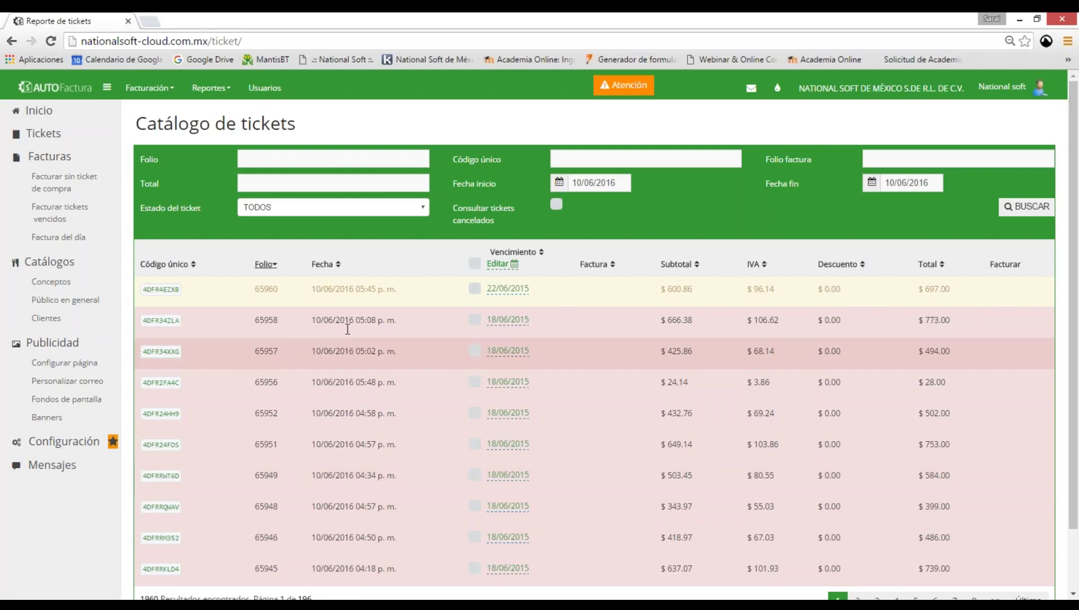
scroll(459, 420, "down", 2)
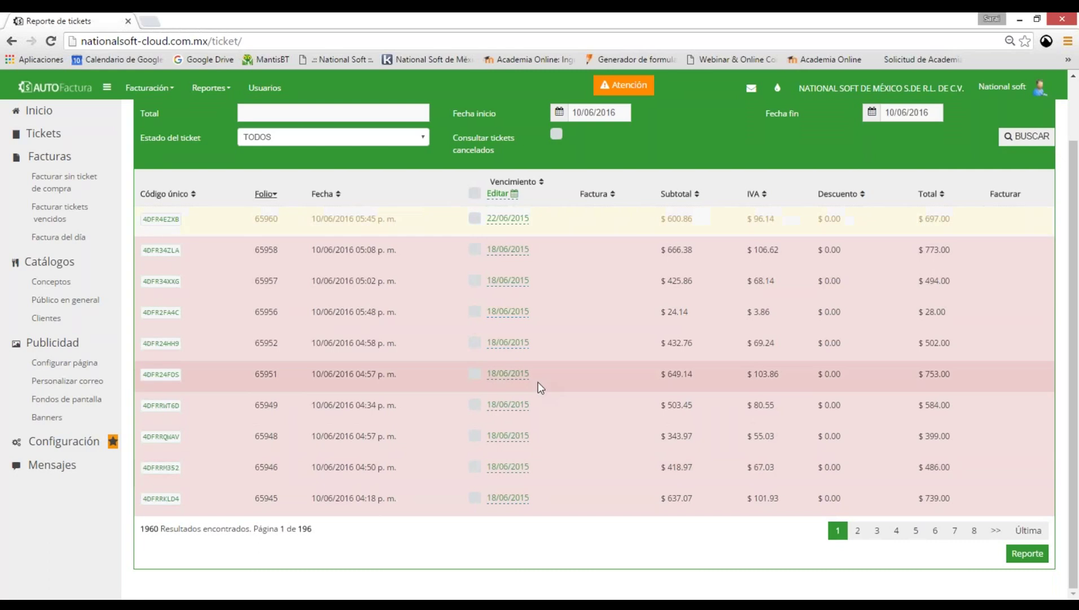
scroll(530, 401, "up", 2)
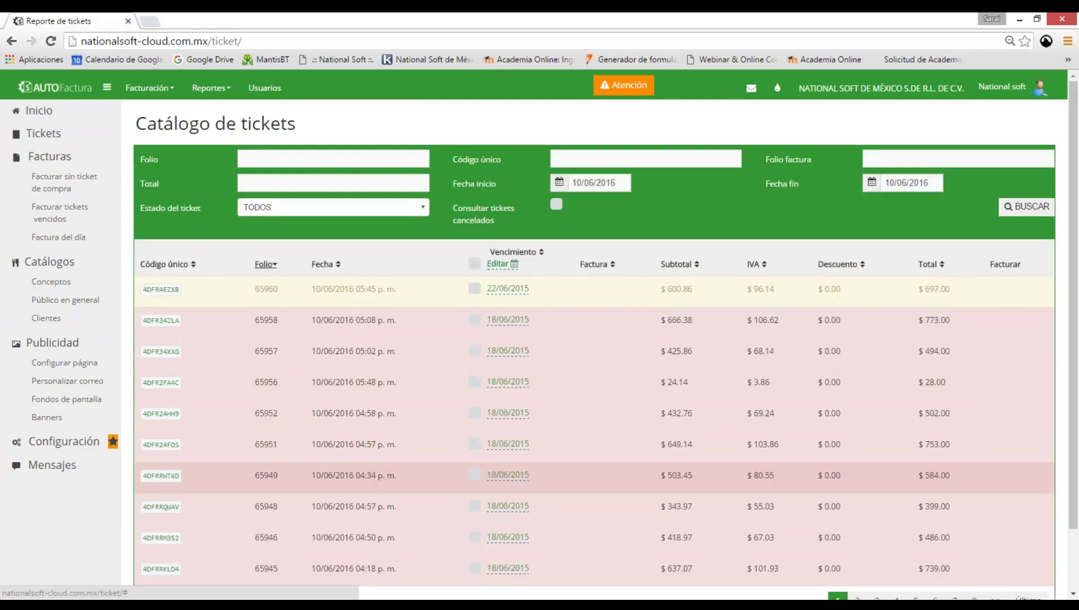
Visit Facturar sin ticket de compra, then open Facturar tickets vencidos for 10/06/2016.
left_click(63, 182)
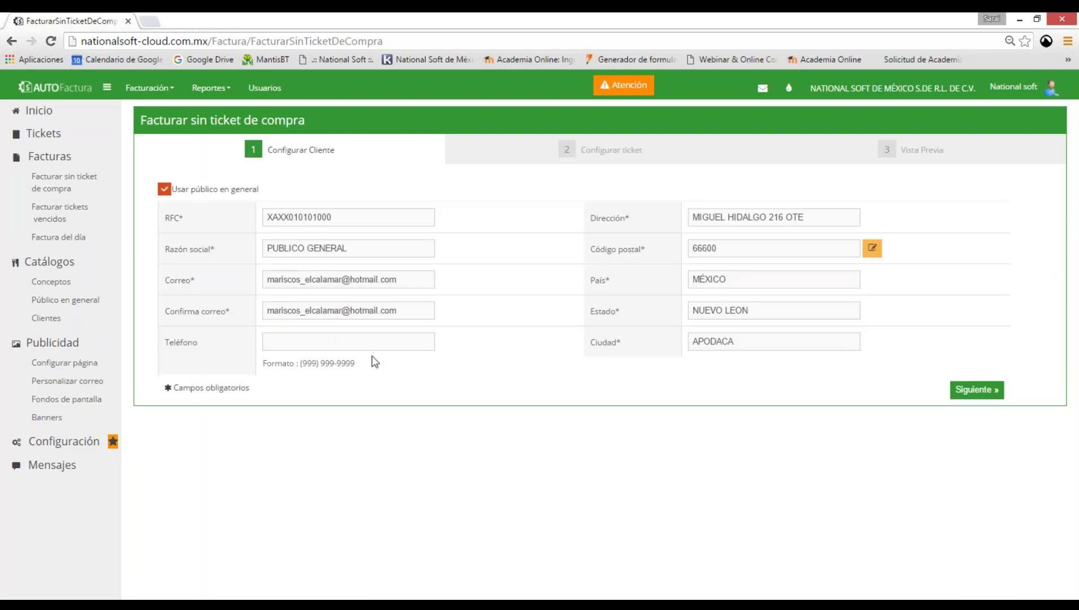
left_click(362, 342)
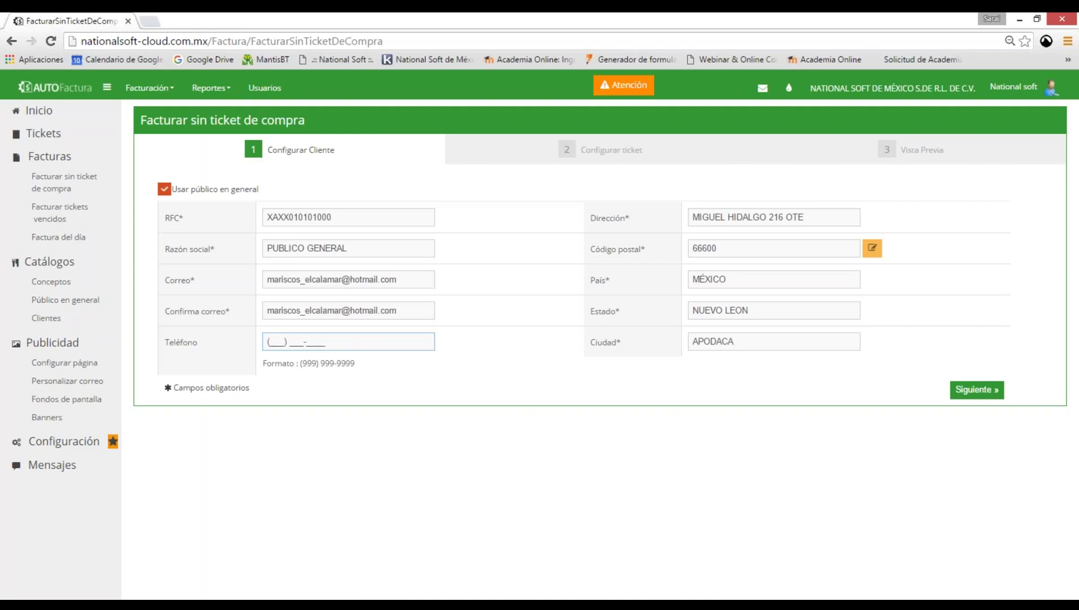
left_click(59, 213)
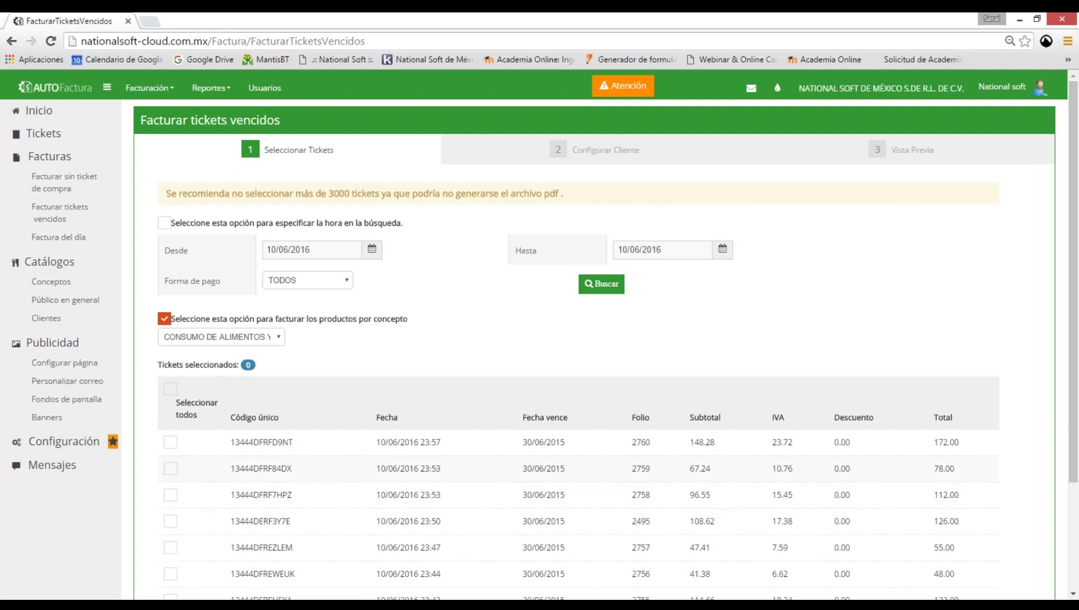
Open the Catálogo de conceptos listing CONSUMO DE ALIMENTOS Y BEBIDAS, DIVERSOS and PRUEBA.
left_click(59, 236)
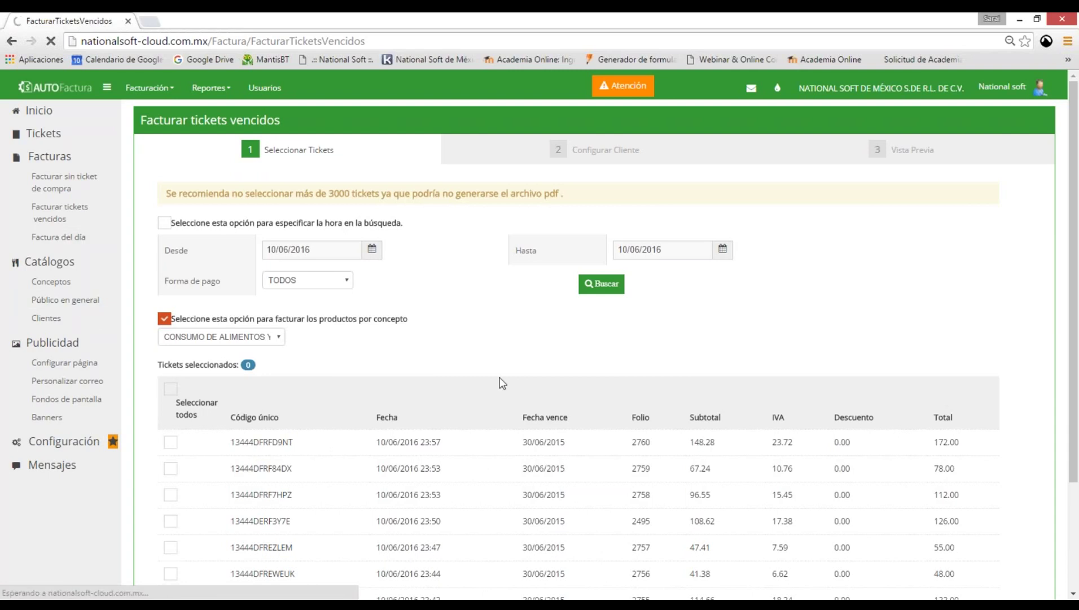
scroll(502, 383, "down", 1)
scroll(501, 383, "down", 3)
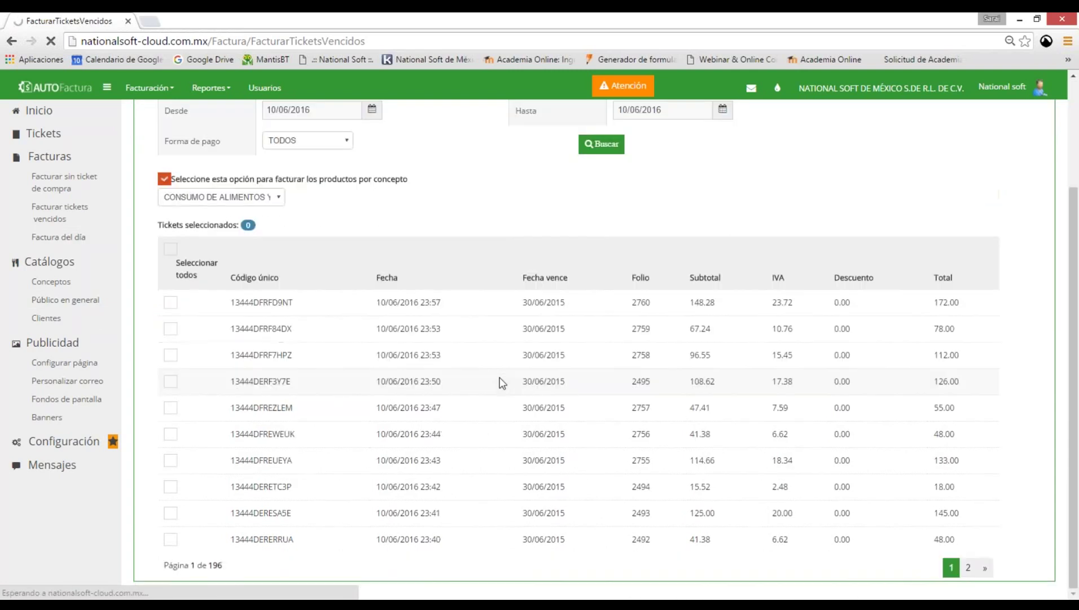
scroll(502, 382, "up", 3)
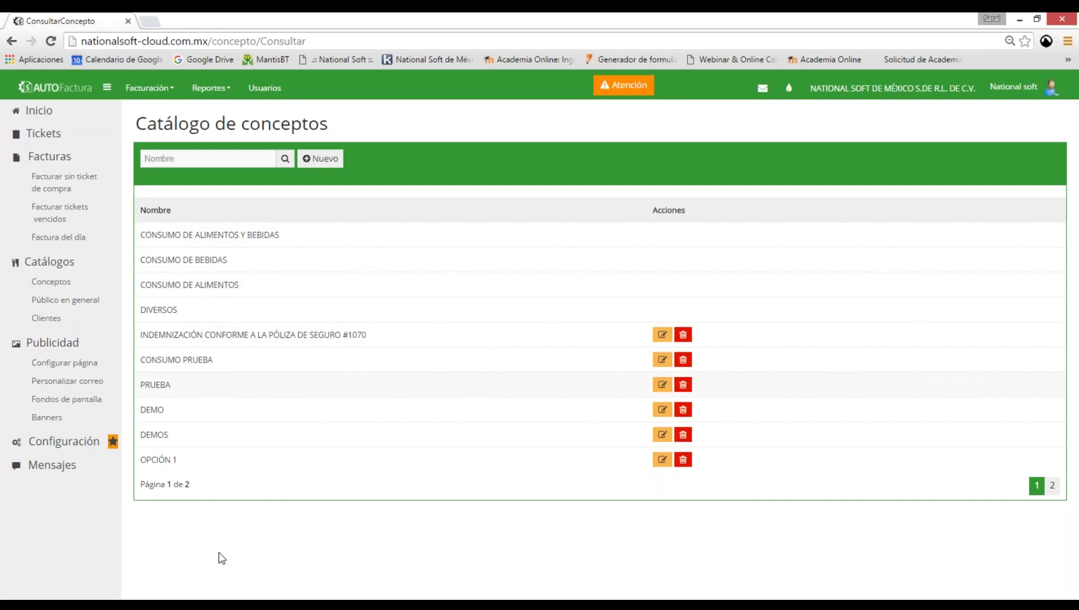
Open the Público en general billing record from the second page of concepts.
left_click(1052, 486)
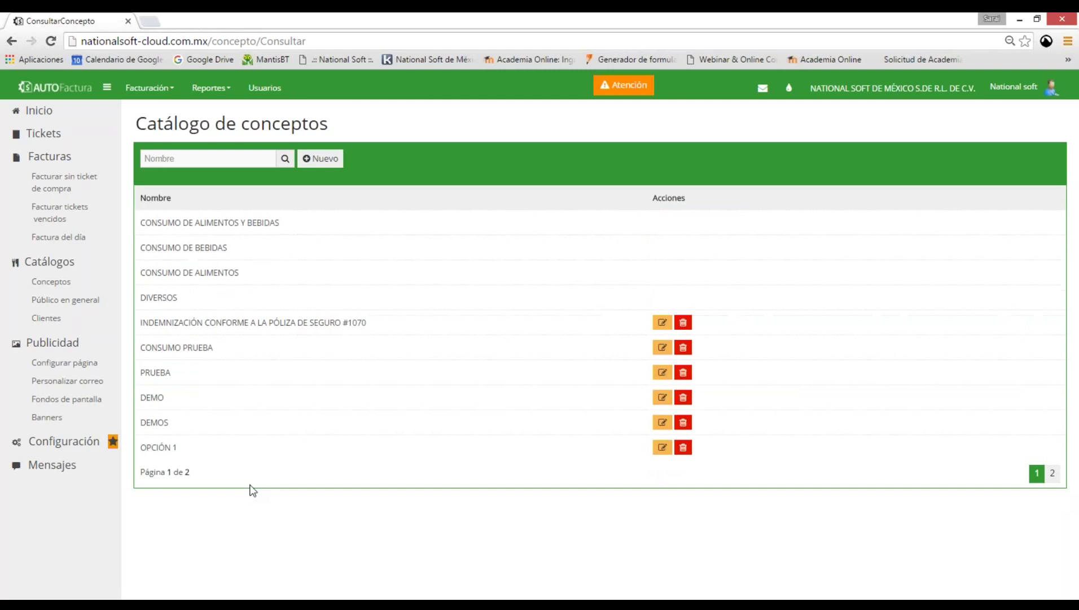
left_click(89, 379)
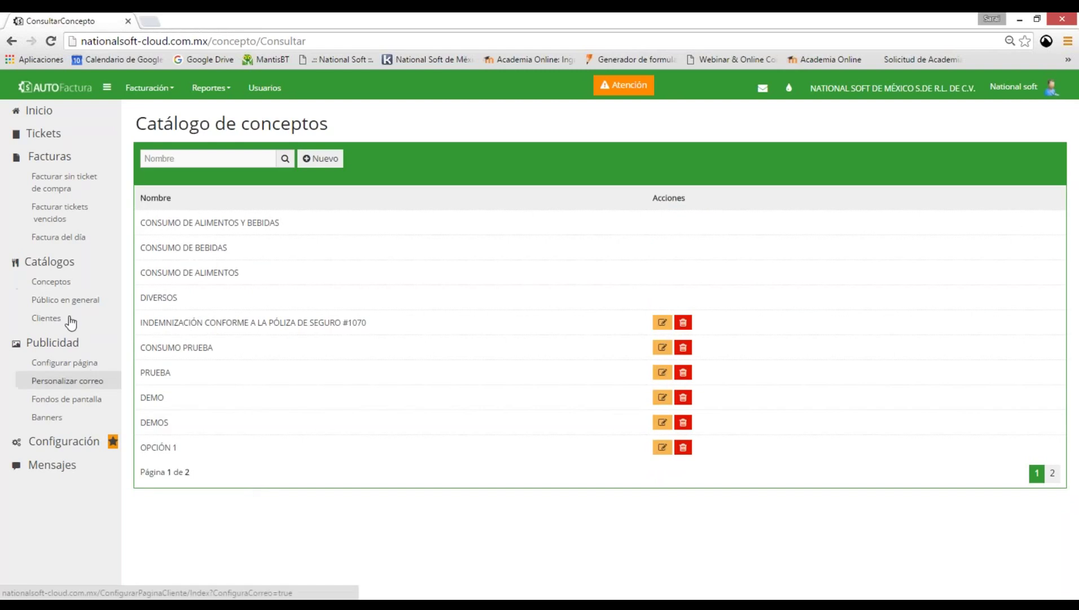
left_click(66, 300)
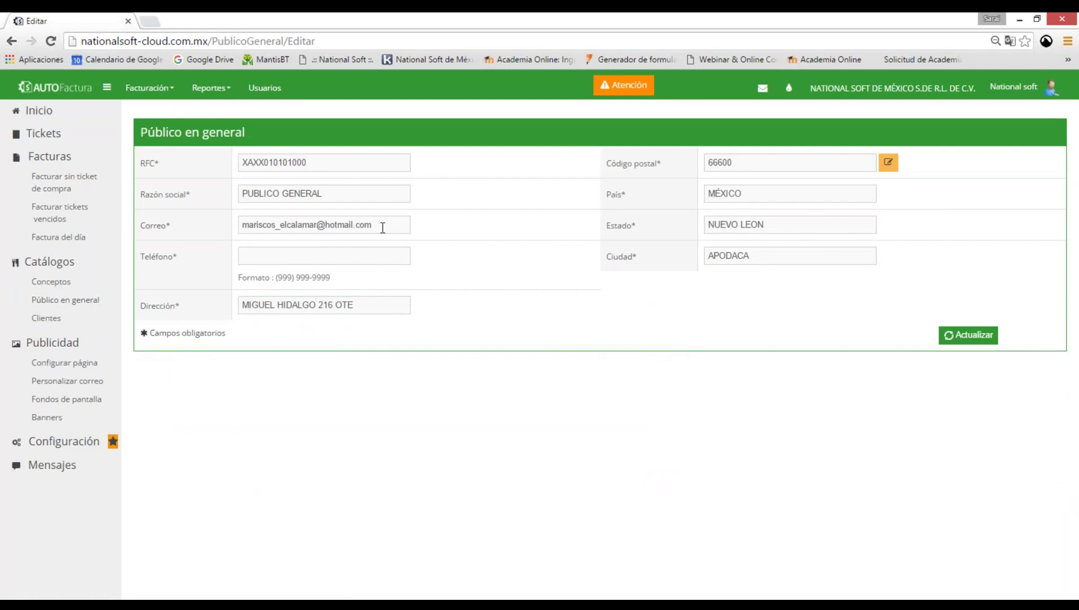
Check its Correo, Dirección and Código postal fields, then list the four registered clients.
left_click(383, 227)
left_click(353, 305)
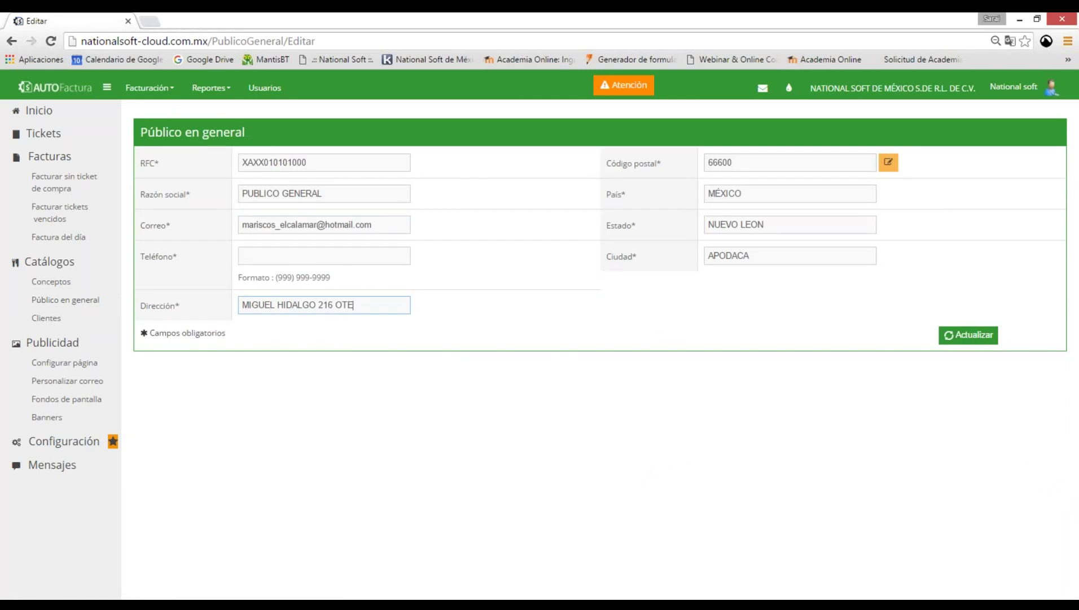
left_click(790, 162)
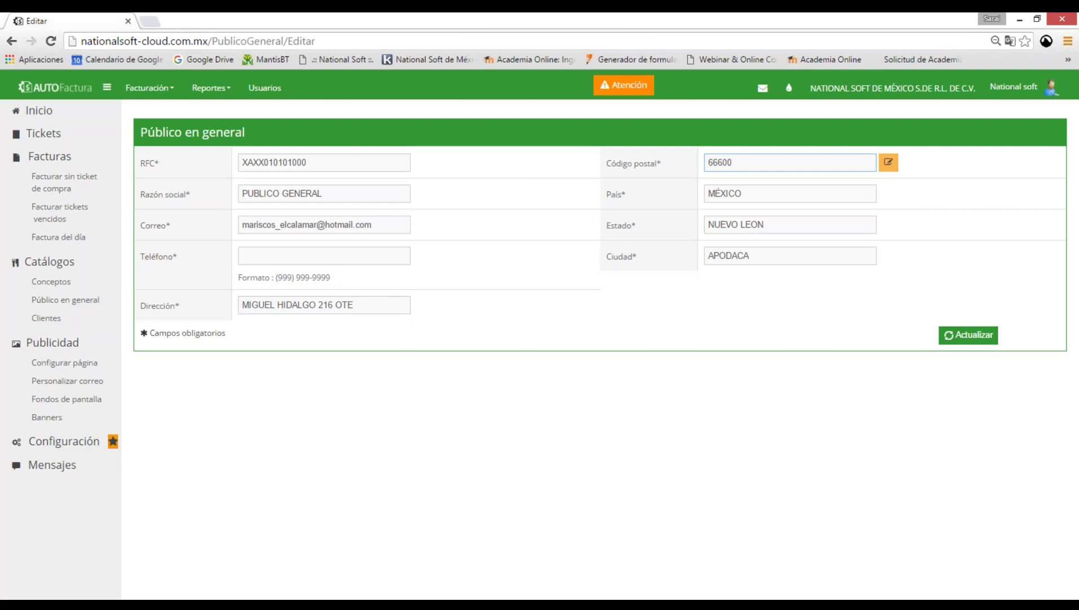
left_click(46, 317)
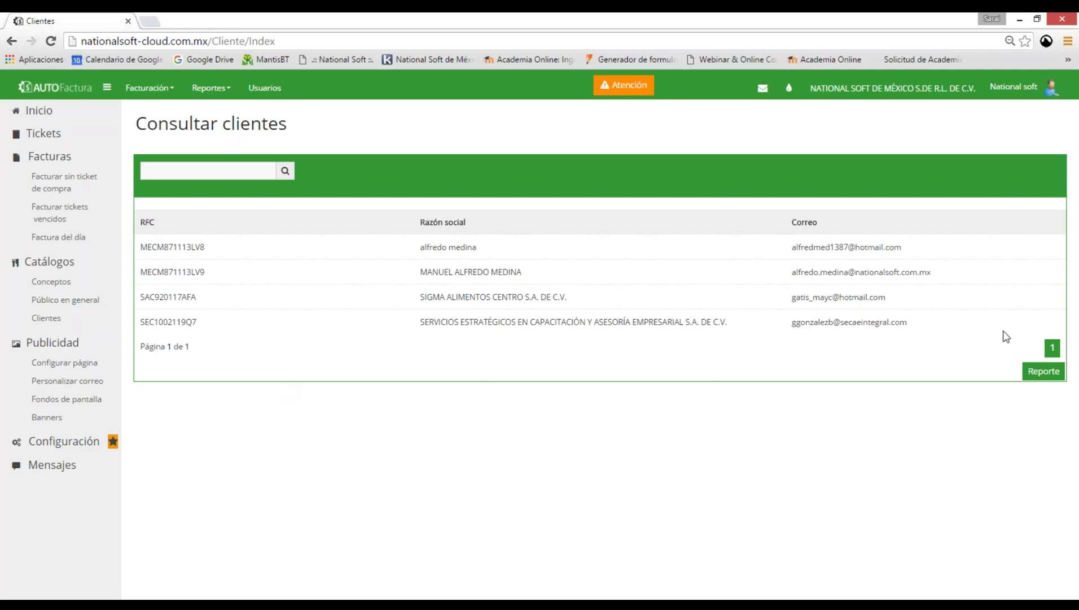
Generate the client report in a separate tab, then open Publicidad > Configurar página.
left_click(1044, 371)
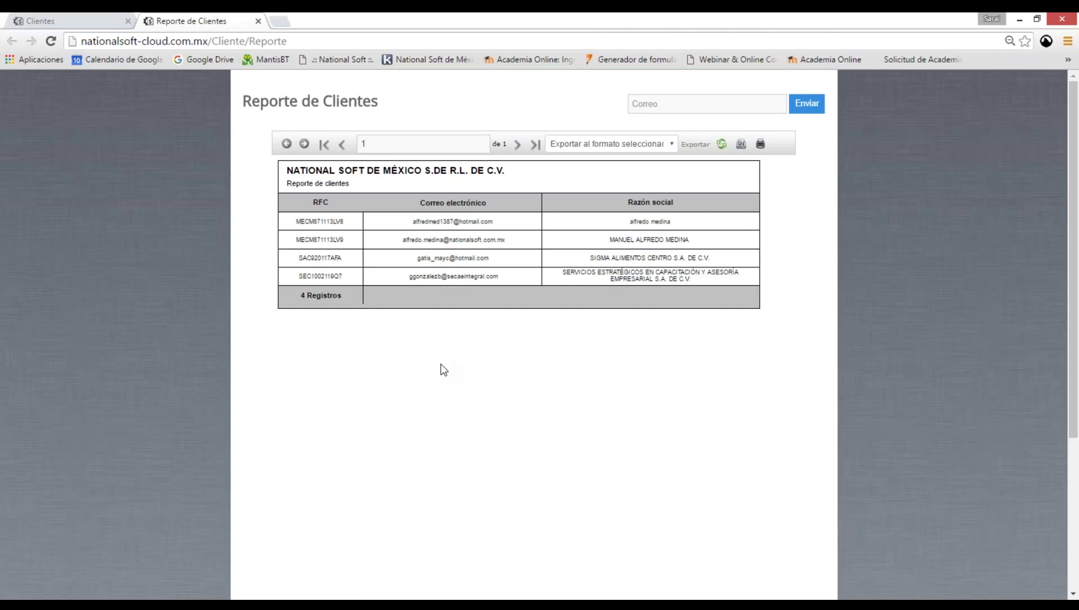
left_click(104, 26)
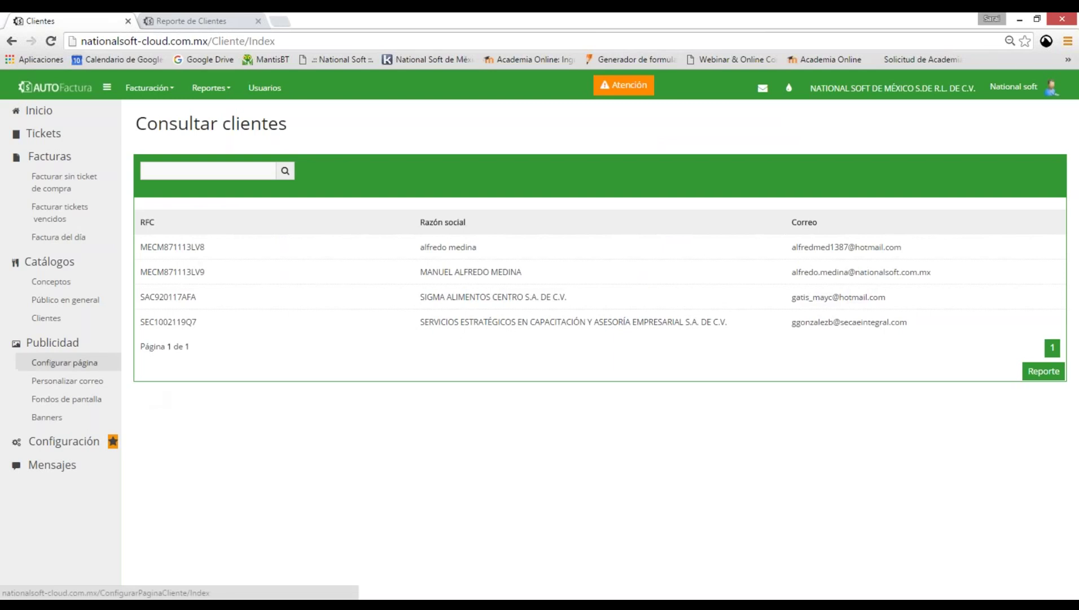
left_click(64, 363)
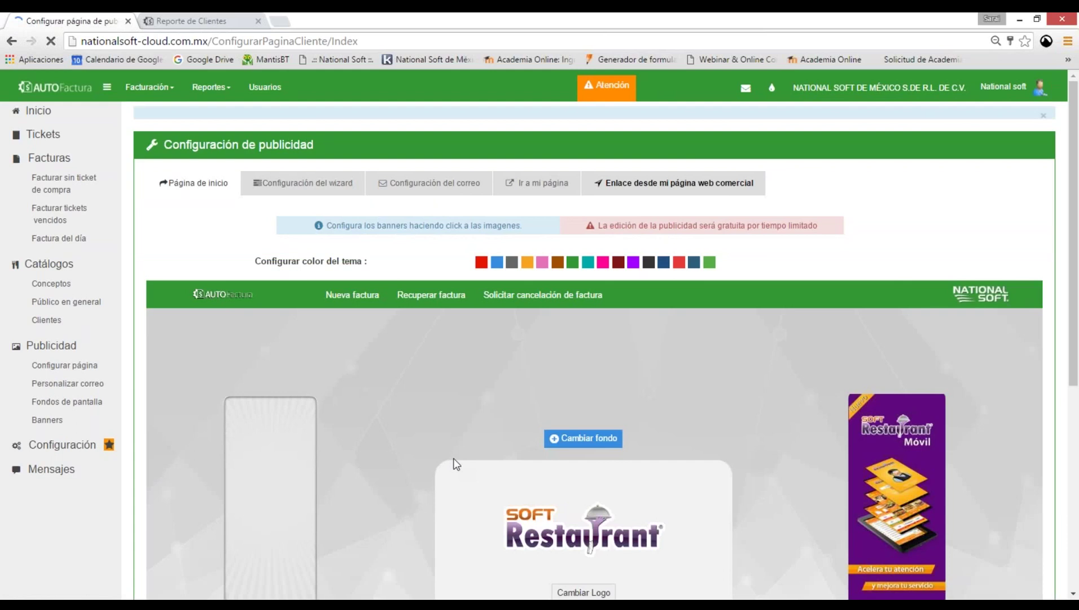
Open the 'Ir a mi página' customer invoicing page in a new browser tab.
scroll(877, 215, "down", 5)
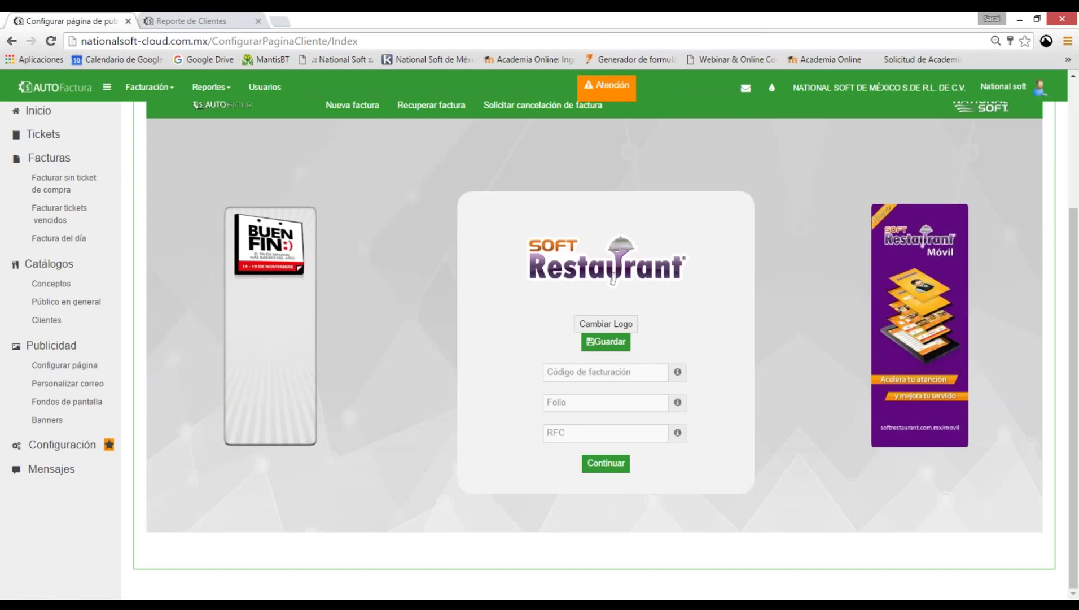
scroll(759, 297, "up", 1)
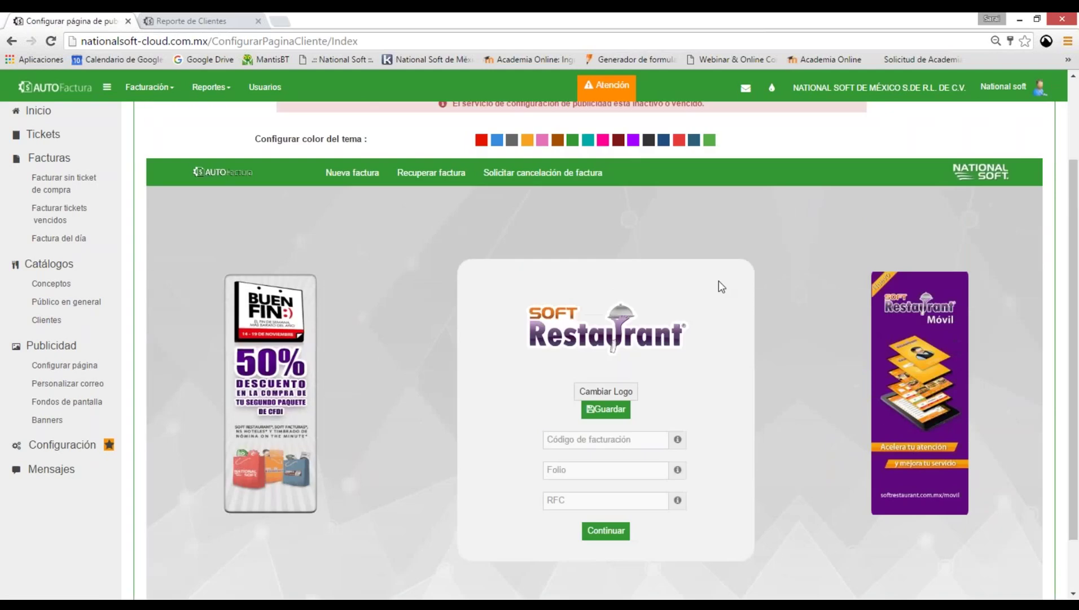
scroll(718, 281, "up", 2)
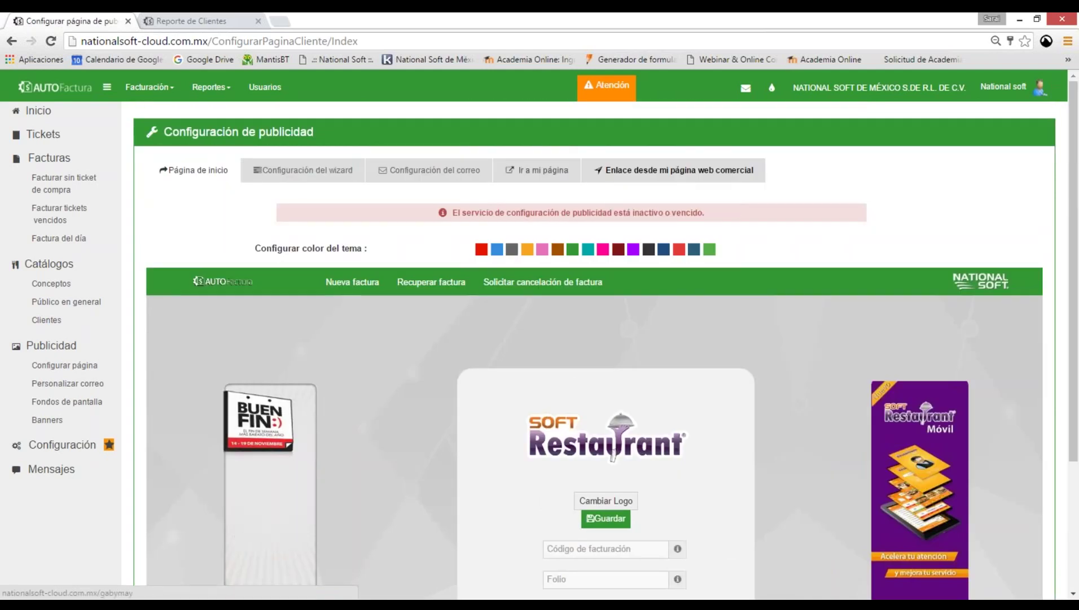
right_click(543, 172)
left_click(622, 182)
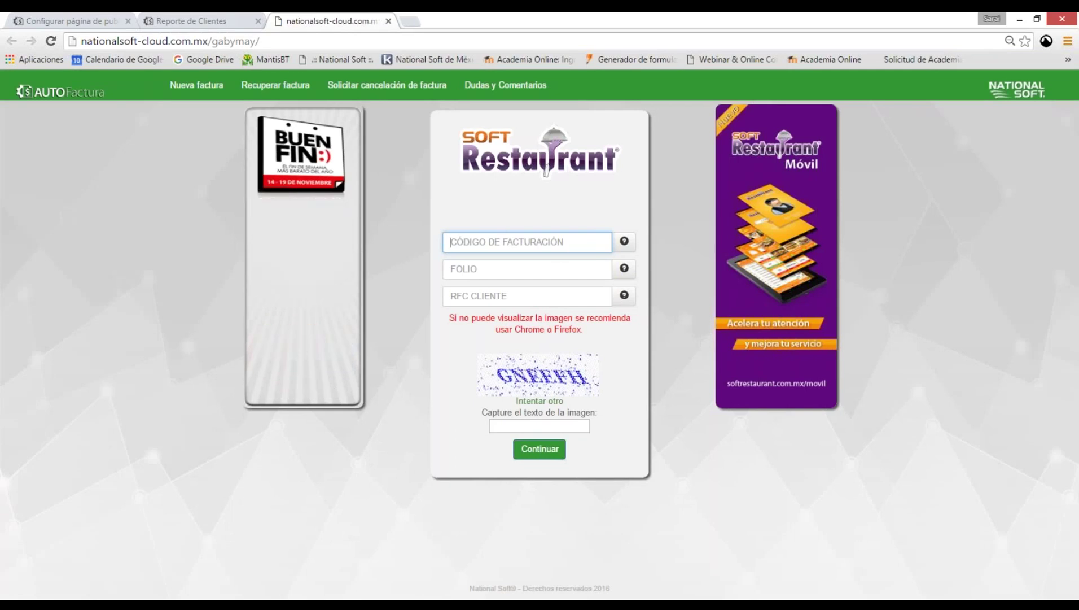
Read the help popups for código de facturación, FOLIO and RFC CLIENTE, then return to Configuración de publicidad.
left_click(552, 268)
left_click(555, 298)
left_click(623, 243)
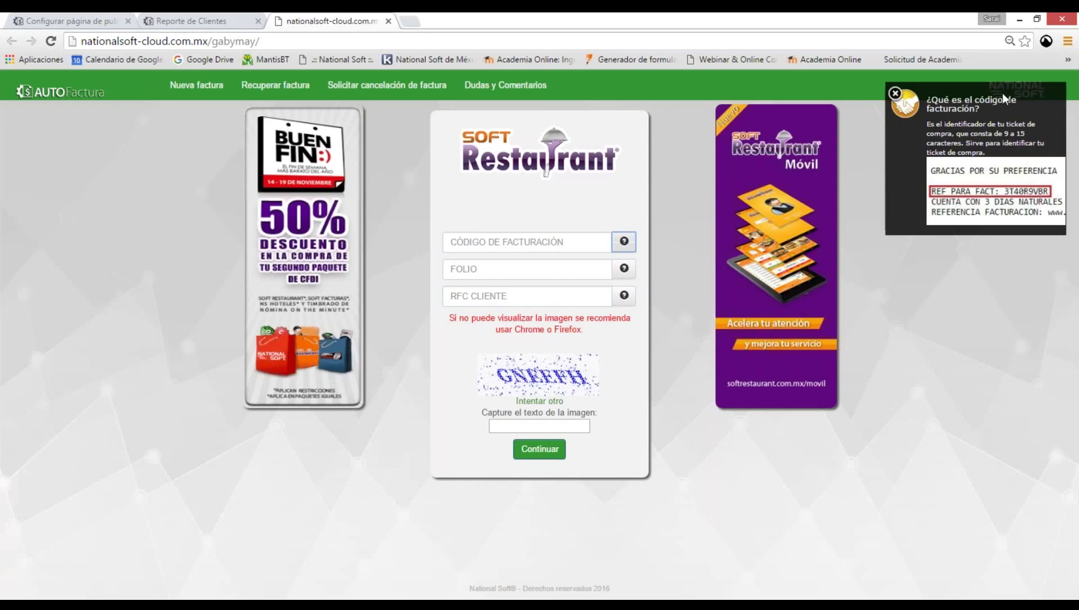
left_click_drag(1002, 100, 777, 254)
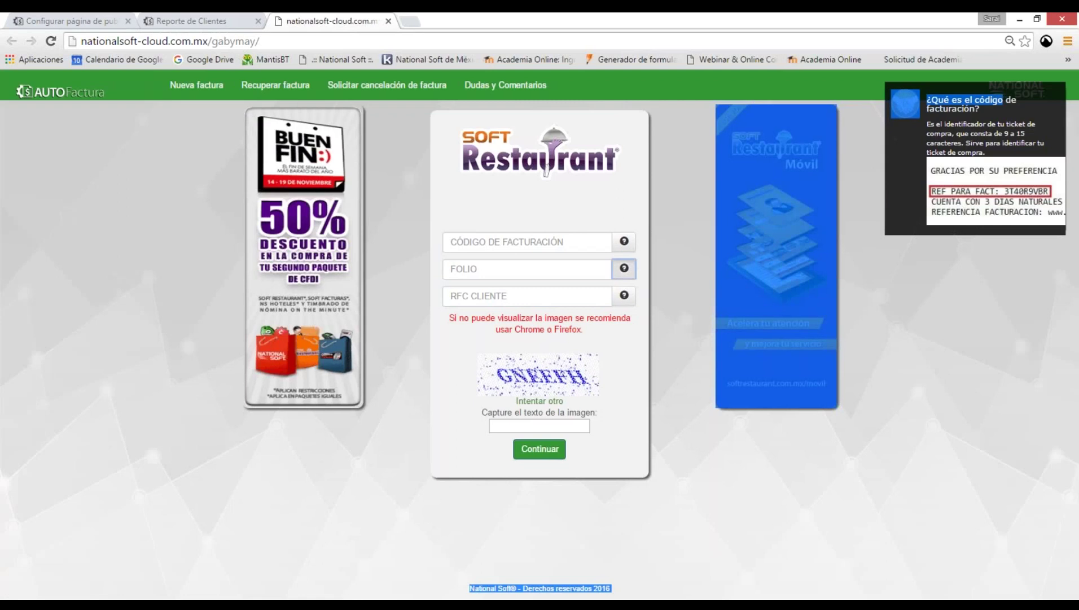
left_click(624, 268)
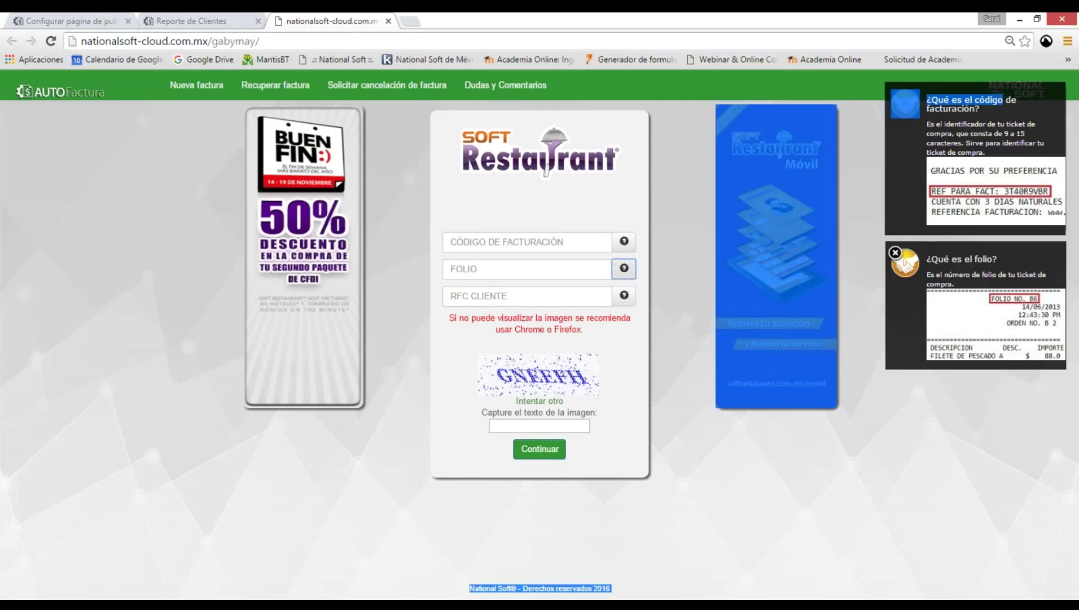
left_click(624, 295)
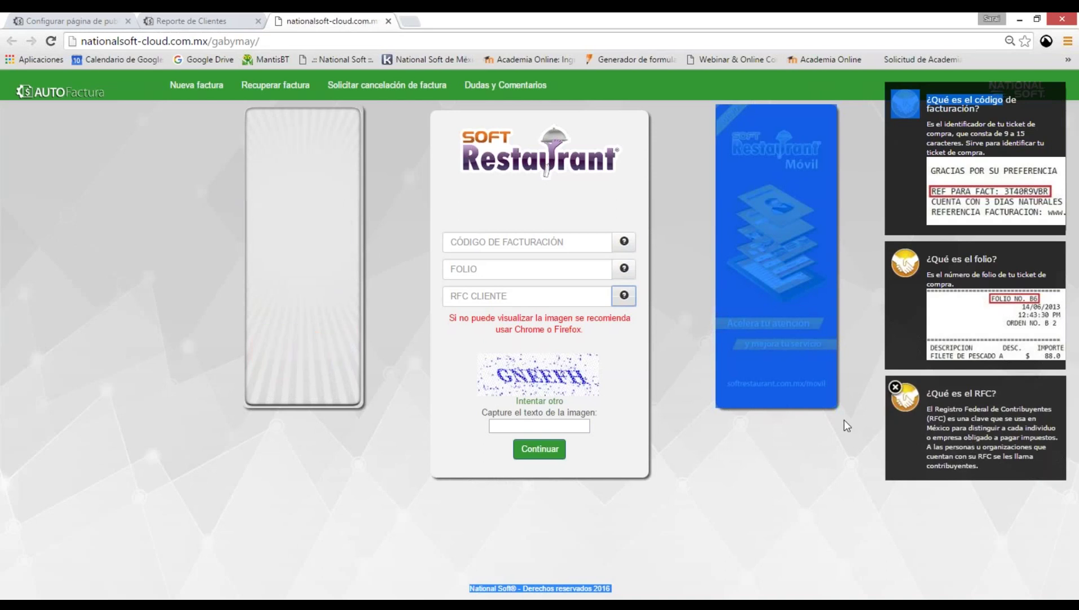
left_click(954, 213)
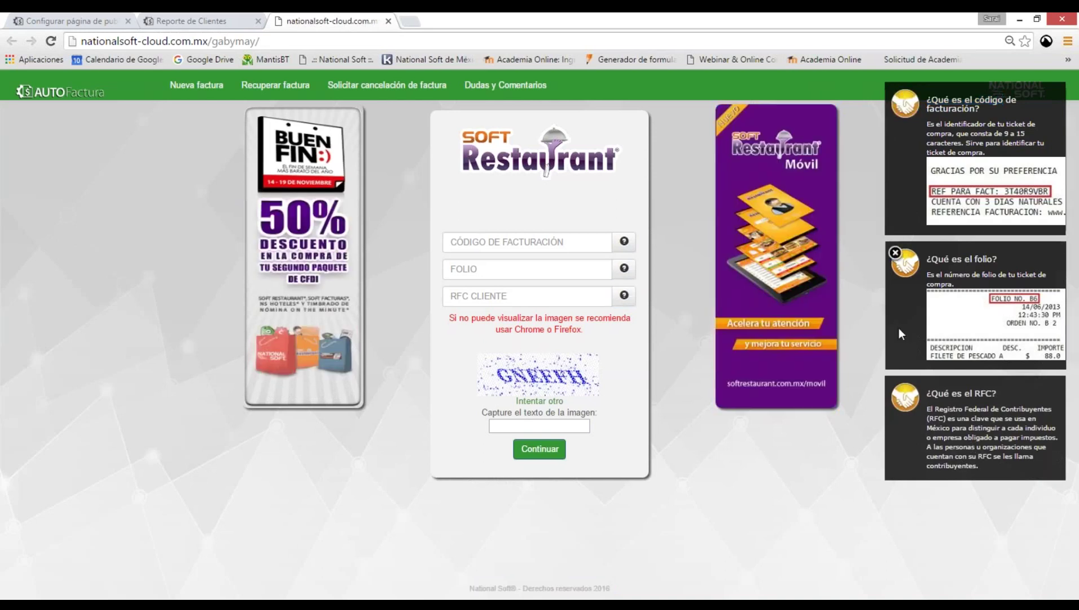
left_click(895, 386)
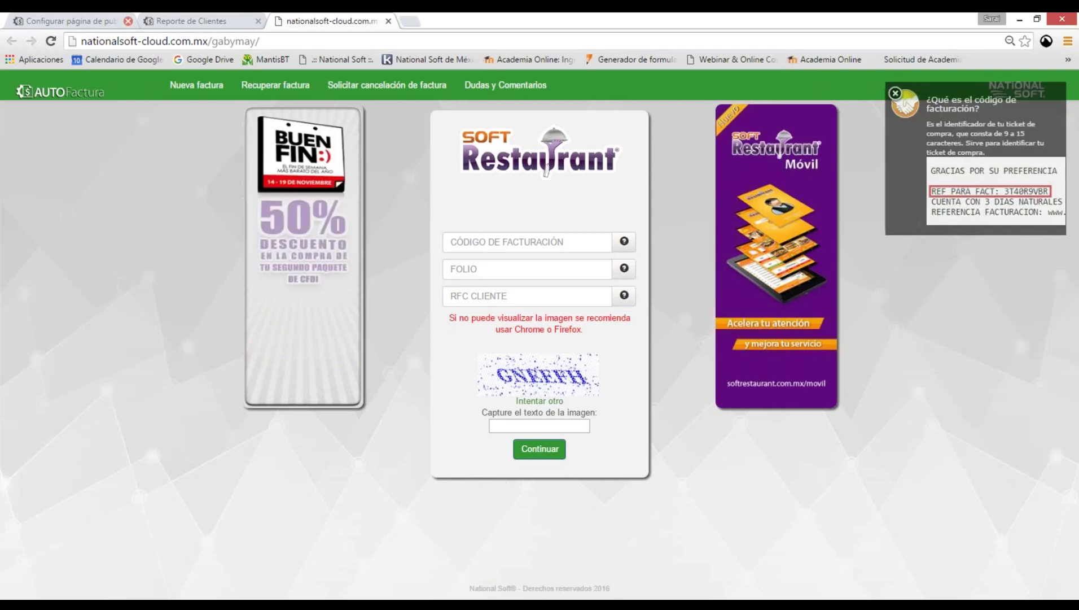
left_click(84, 21)
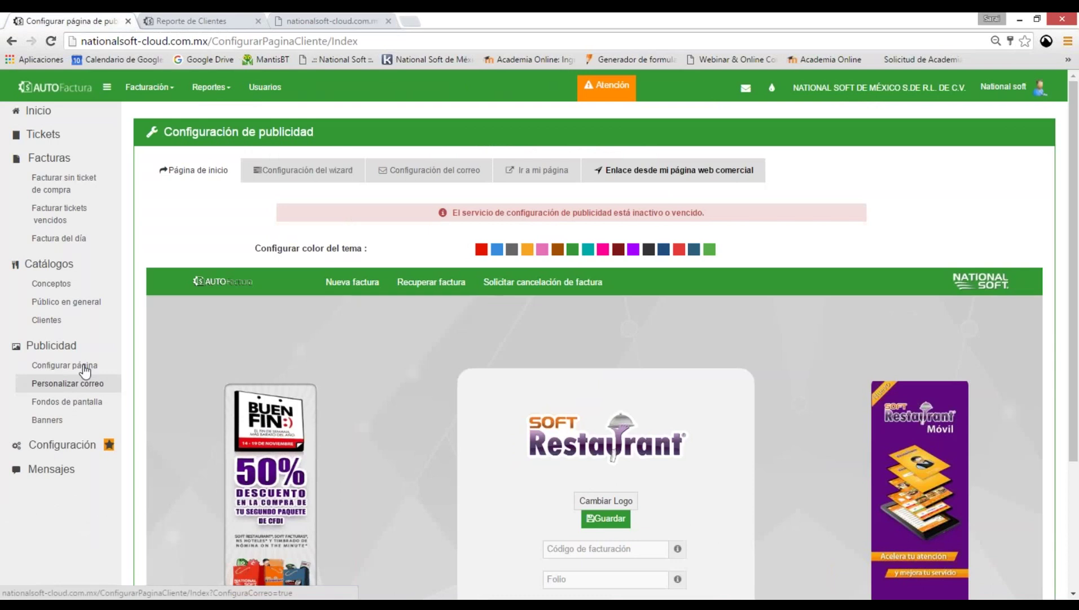
Set the page theme to pink, then visit Personalizar correo, Fondos de pantalla, Banners and Mensajes.
left_click(101, 371)
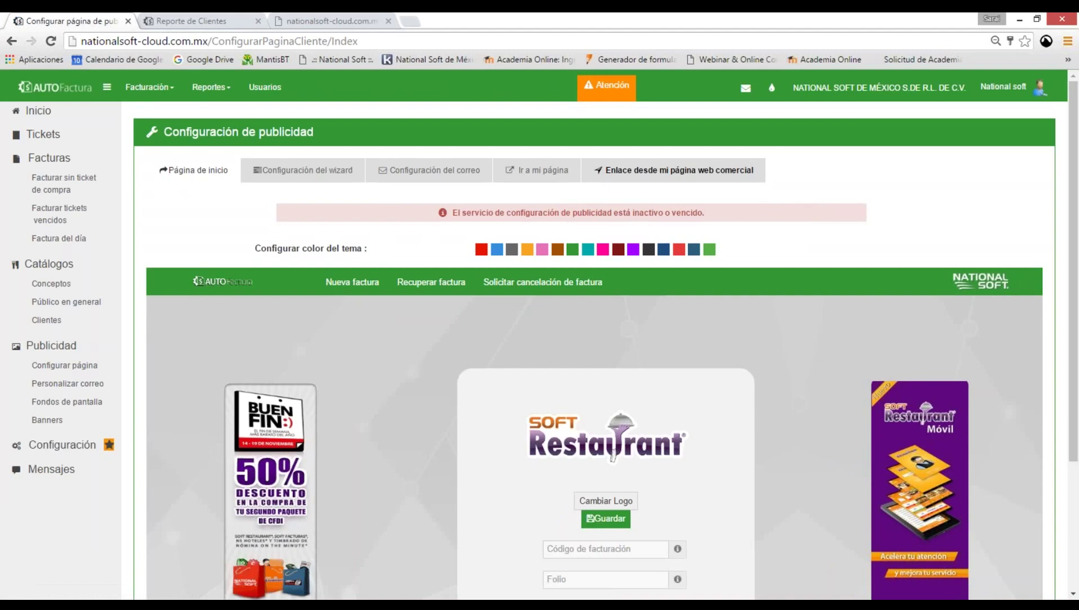
left_click(541, 249)
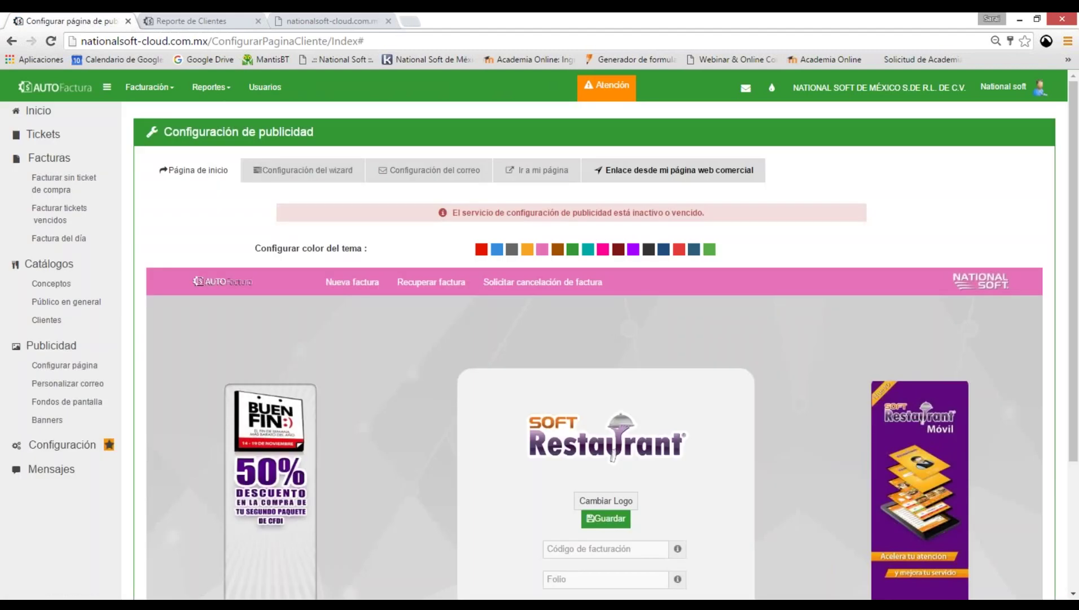
left_click(68, 384)
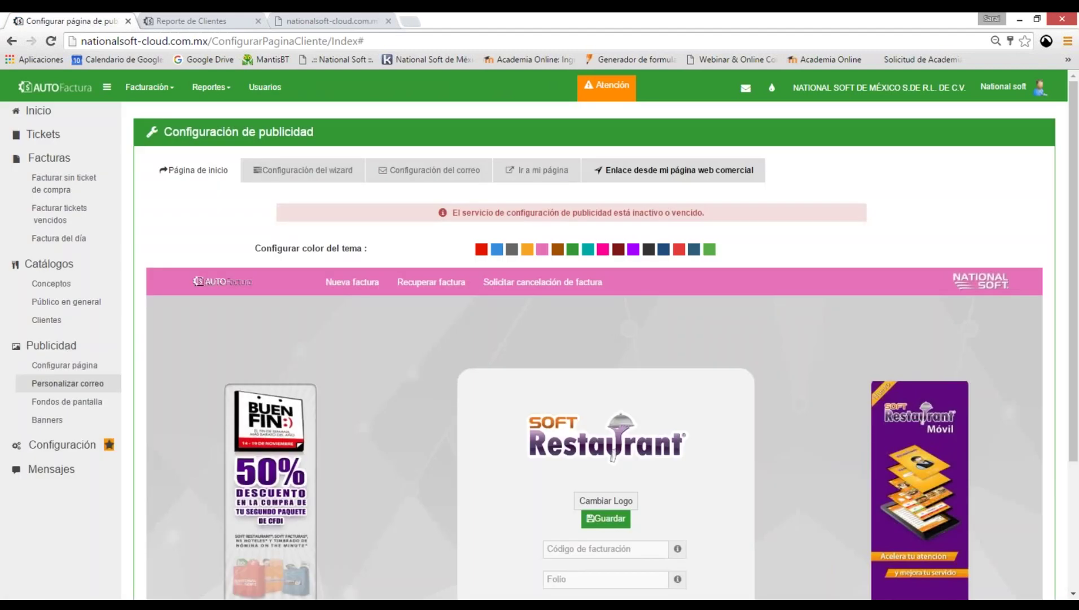
left_click(79, 402)
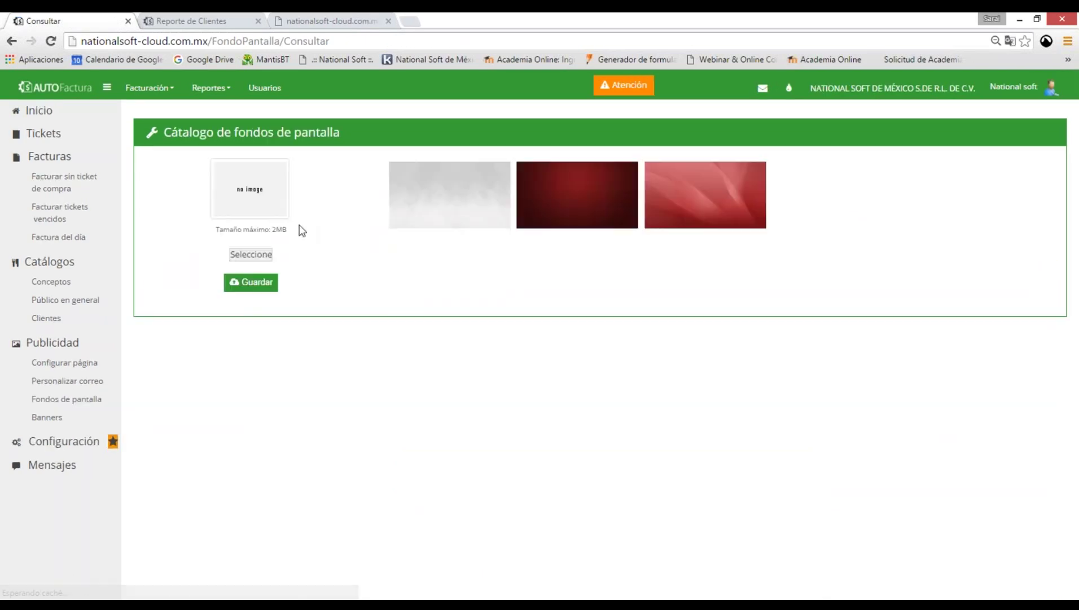
mouse_move(577, 195)
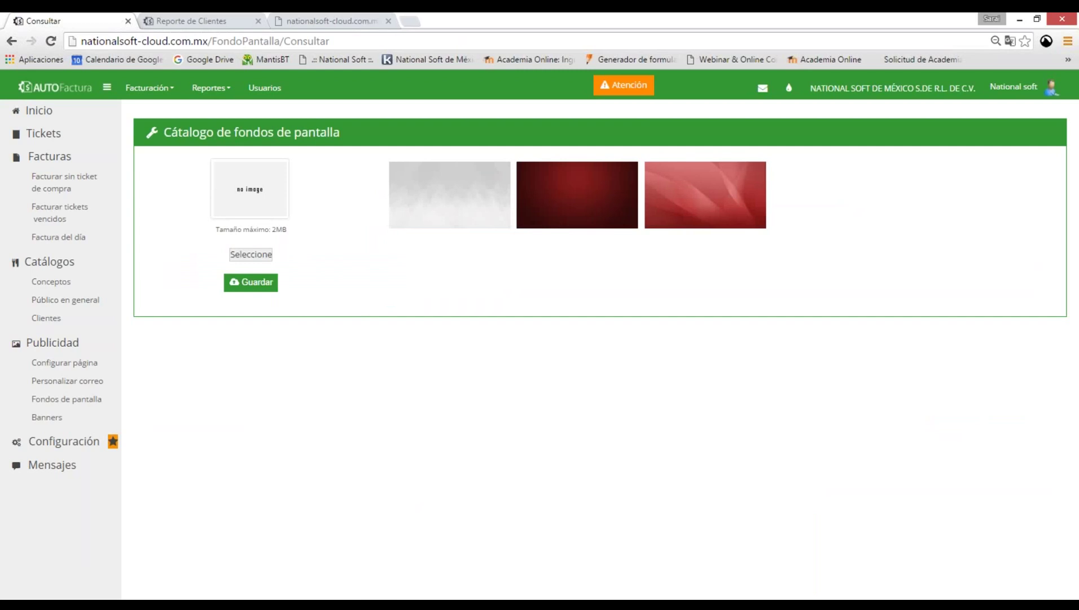
left_click(46, 416)
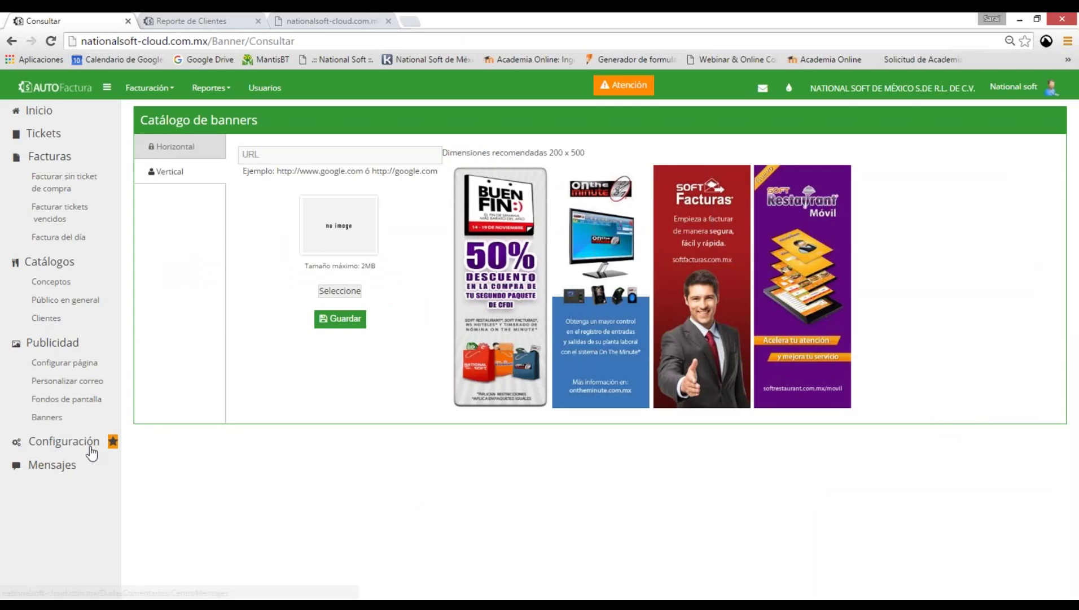
left_click(51, 476)
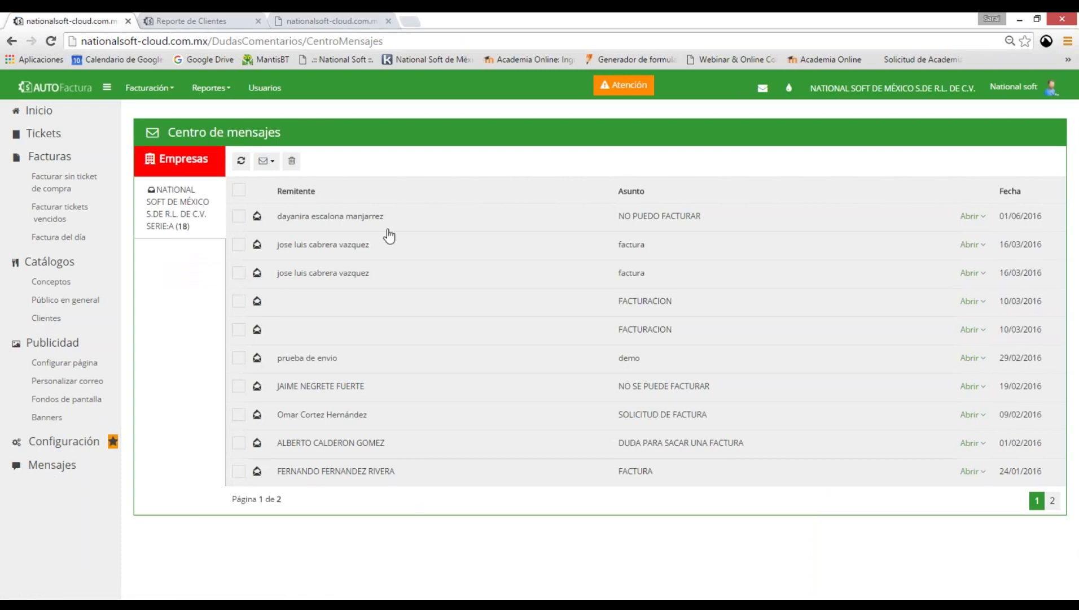
Expand and read the 01/06/2016 'NO PUEDO FACTURAR' message, then go back to Mis empresas.
left_click(378, 225)
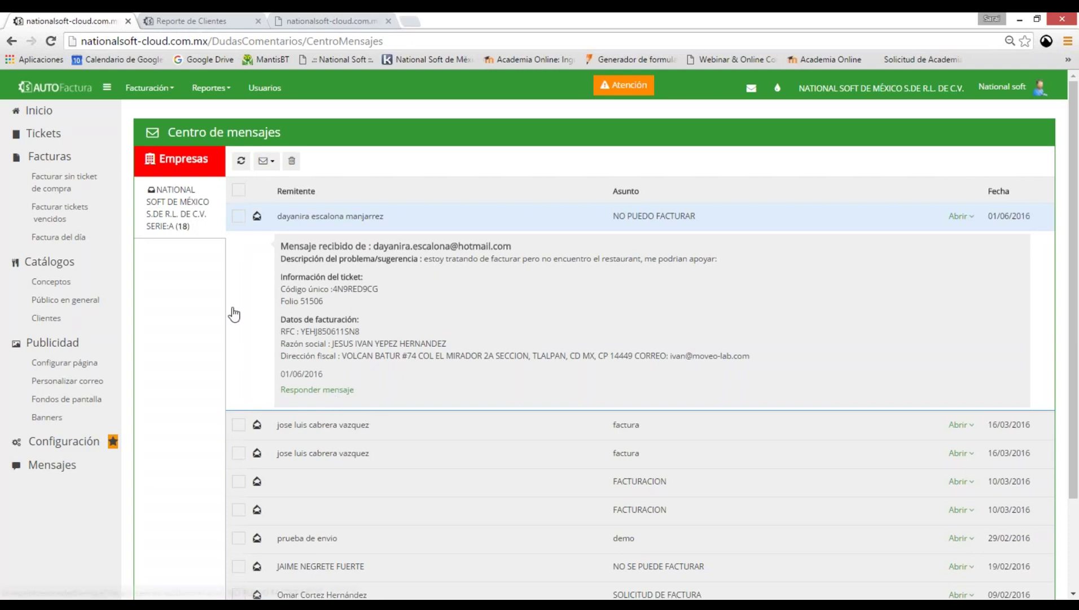
scroll(352, 475, "down", 2)
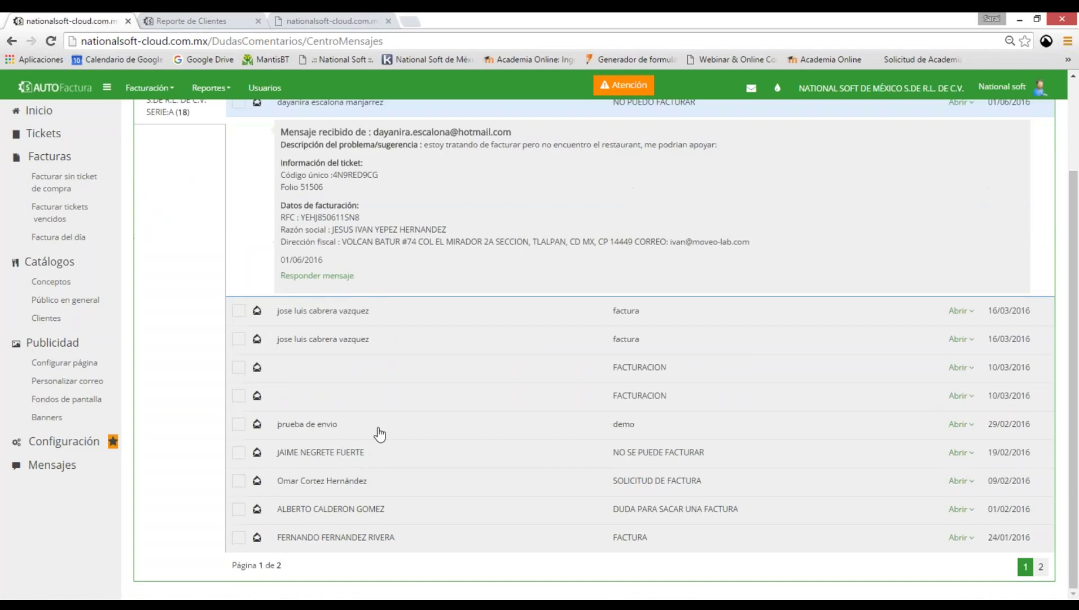
scroll(380, 434, "up", 2)
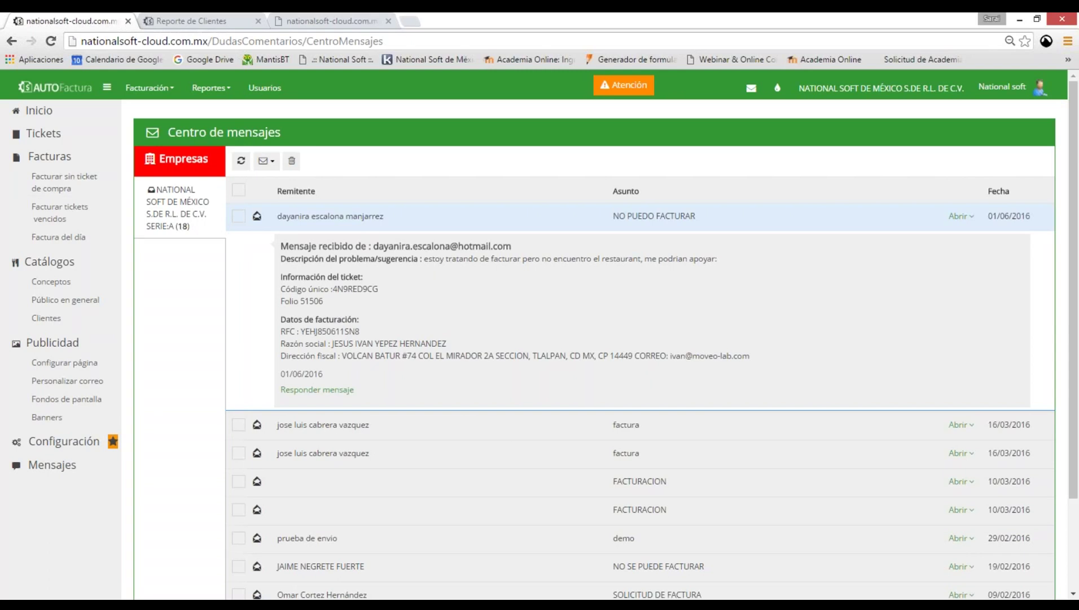
left_click(39, 110)
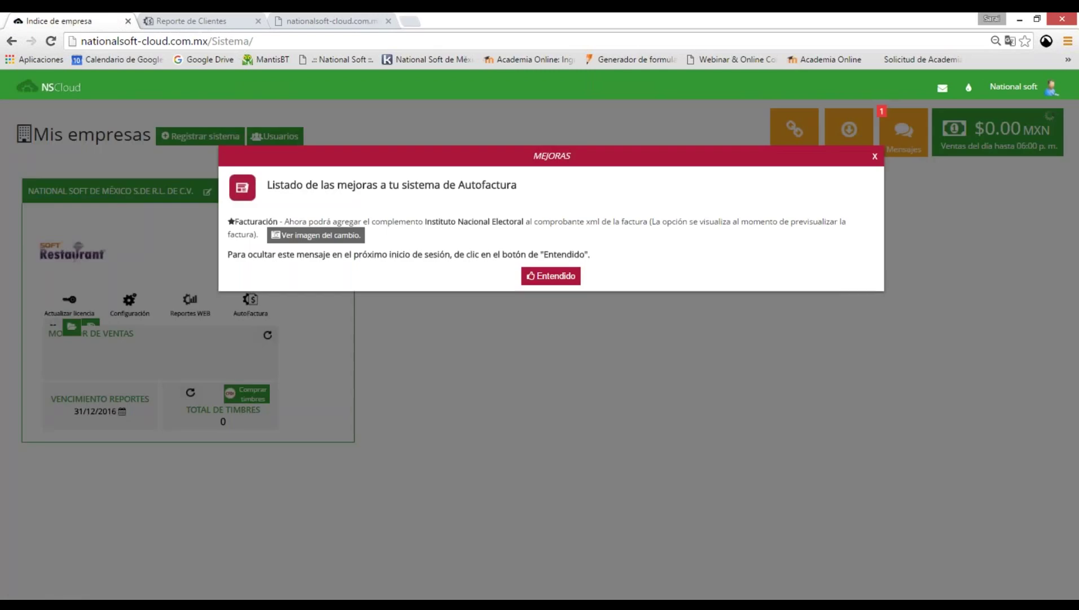
Open AutoFactura's ticket catalog, then the NATIONAL SOFT DE MÉXICO – SERIE: A sales reports.
left_click(550, 275)
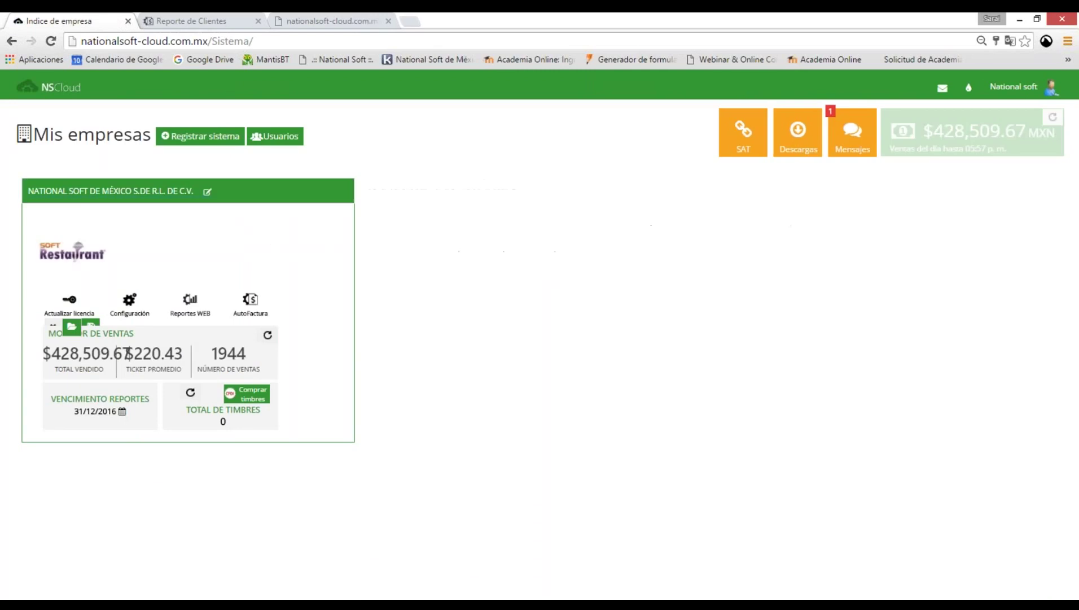
left_click(250, 299)
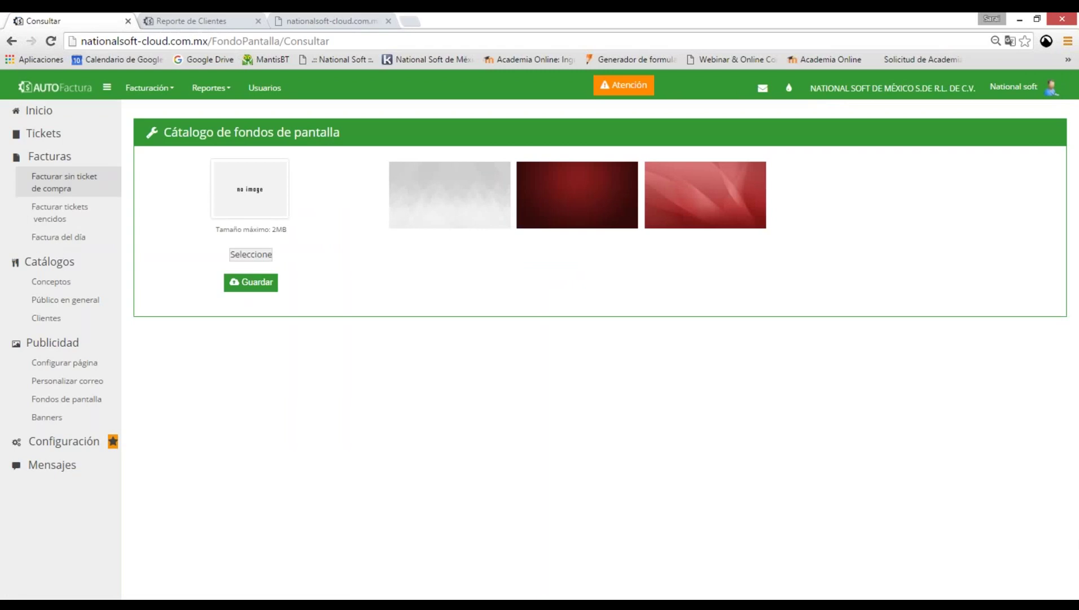
left_click(64, 182)
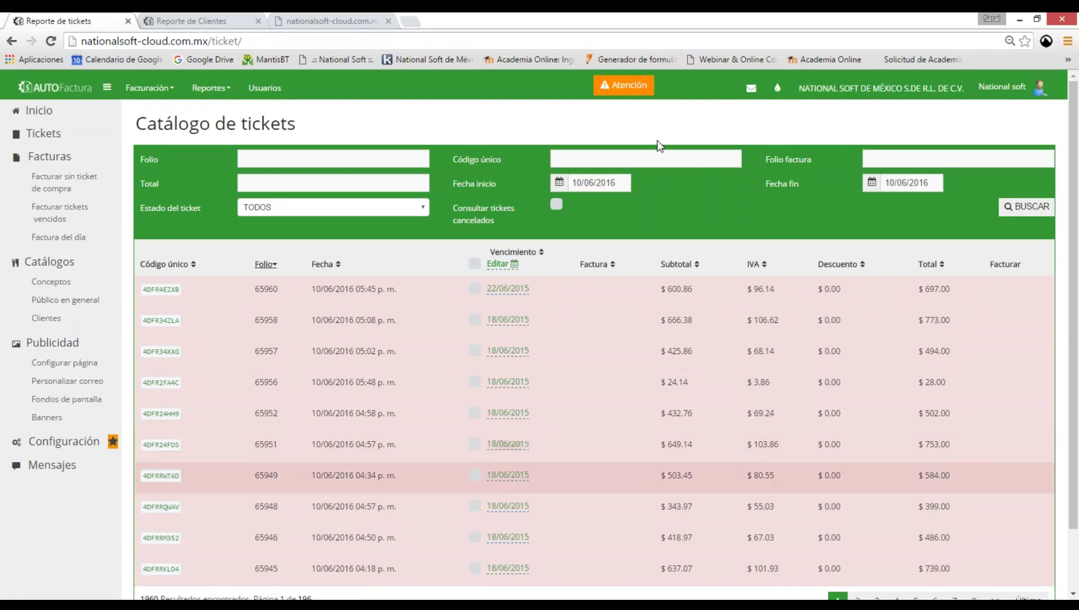
left_click(218, 91)
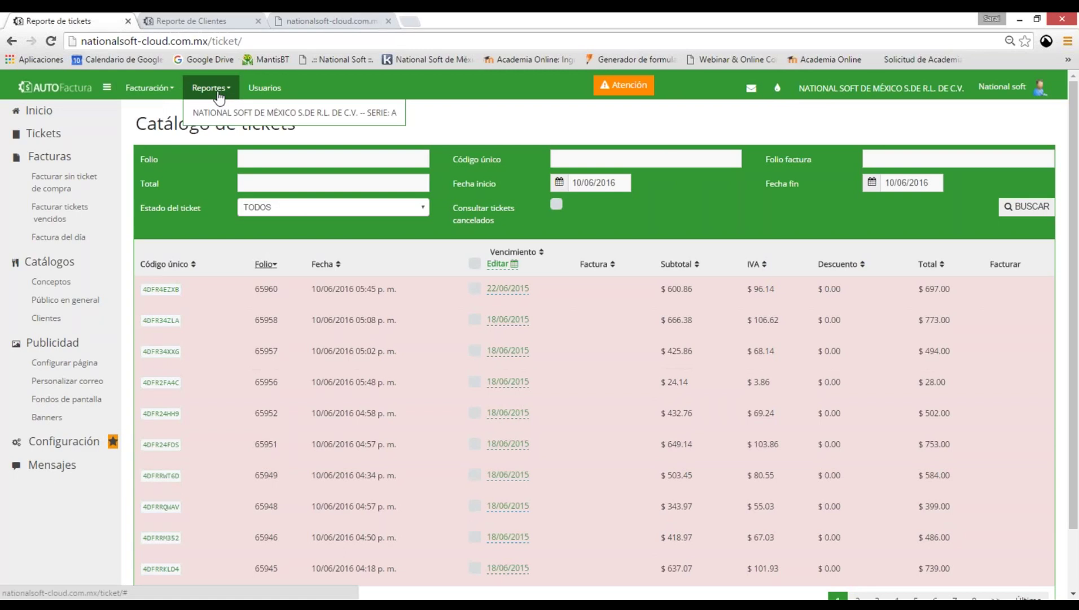
left_click(248, 115)
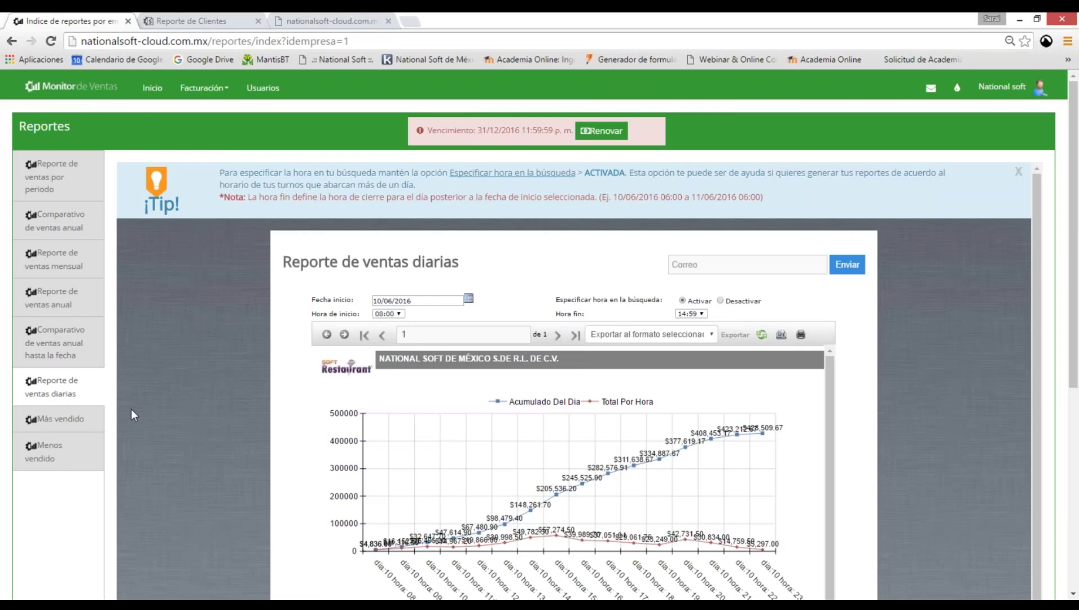
Open the company's AutoFactura ticket catalog in a second tab beside the sales reports.
left_click(203, 87)
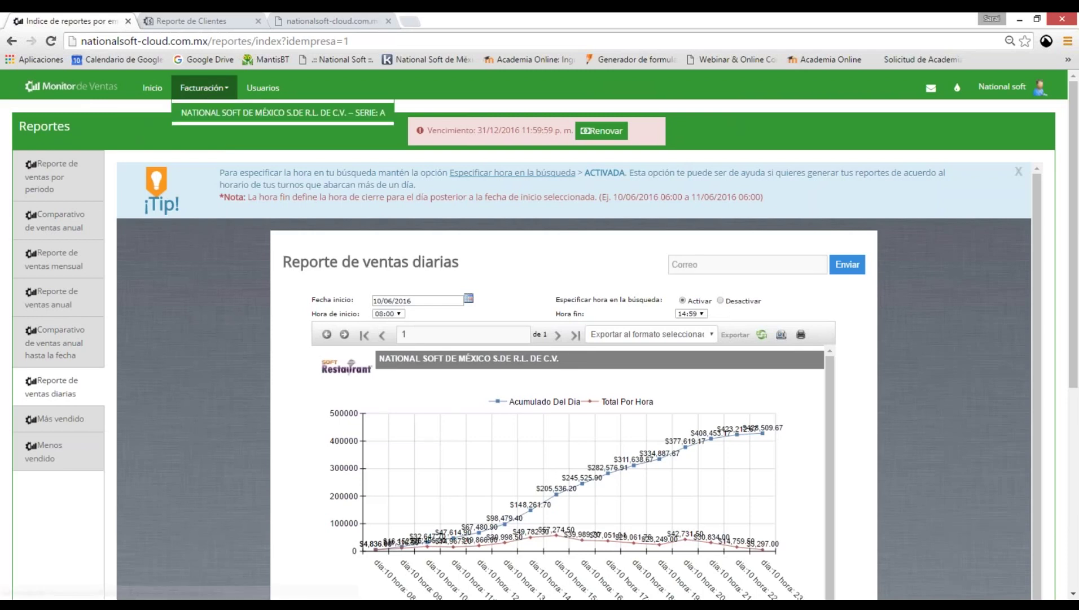
left_click(283, 113)
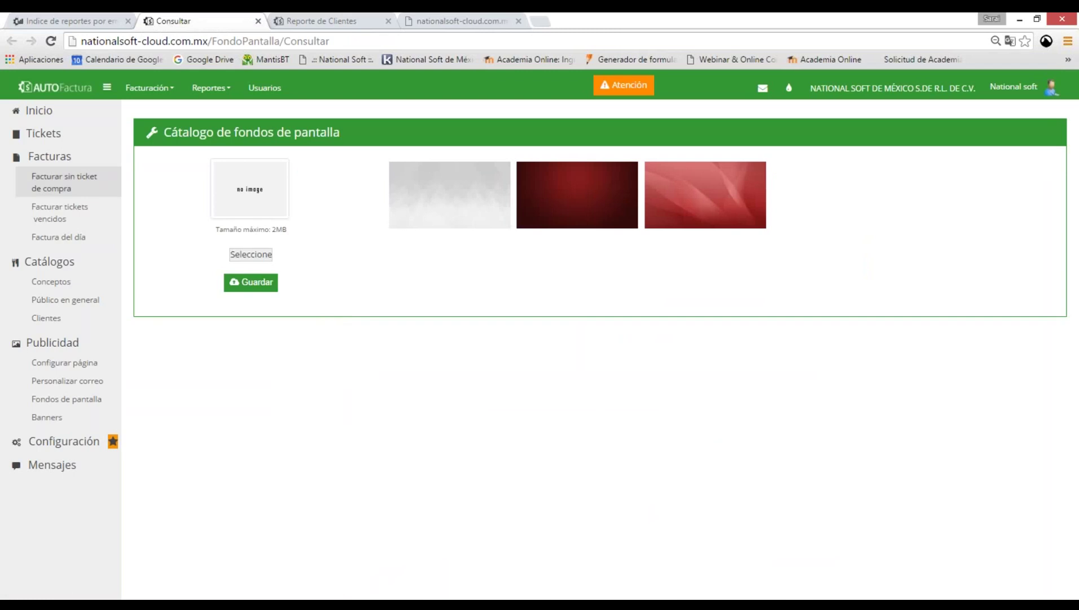
left_click(64, 182)
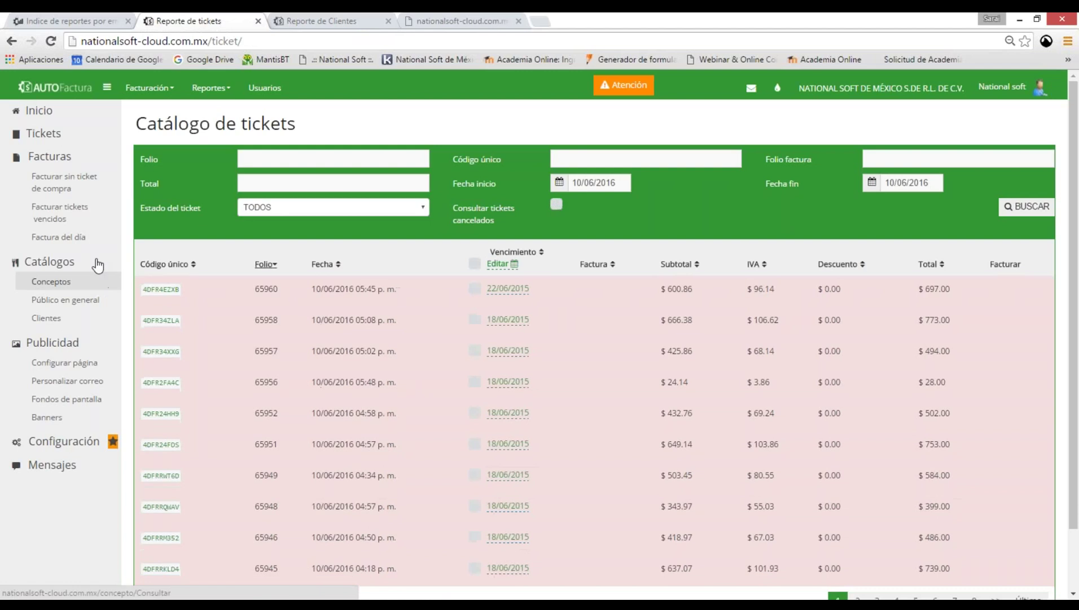
key("ctrl+shift+Tab")
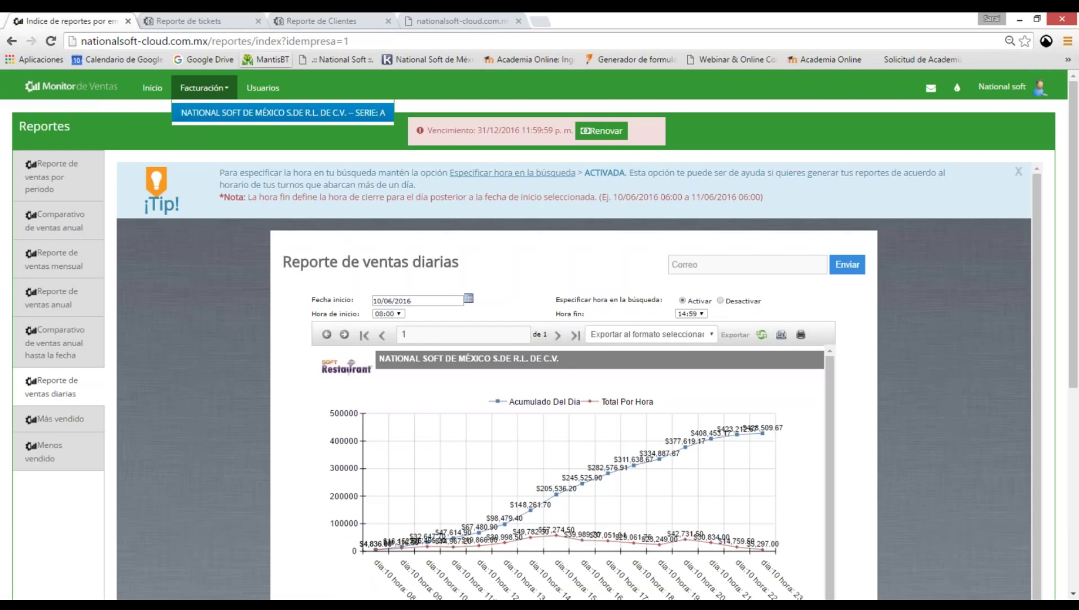
key("ctrl+Tab")
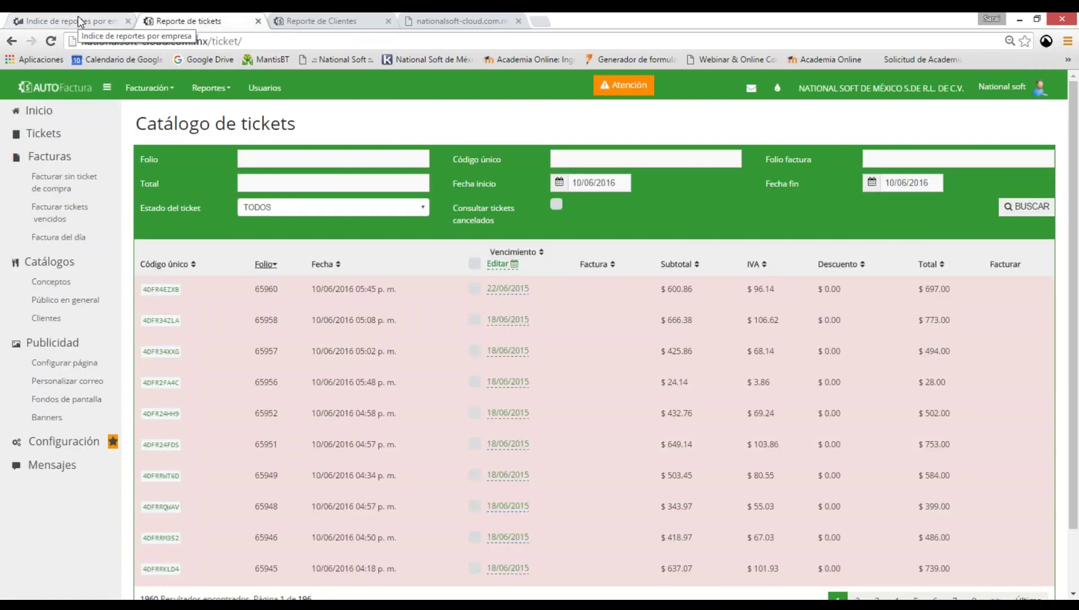
left_click(78, 16)
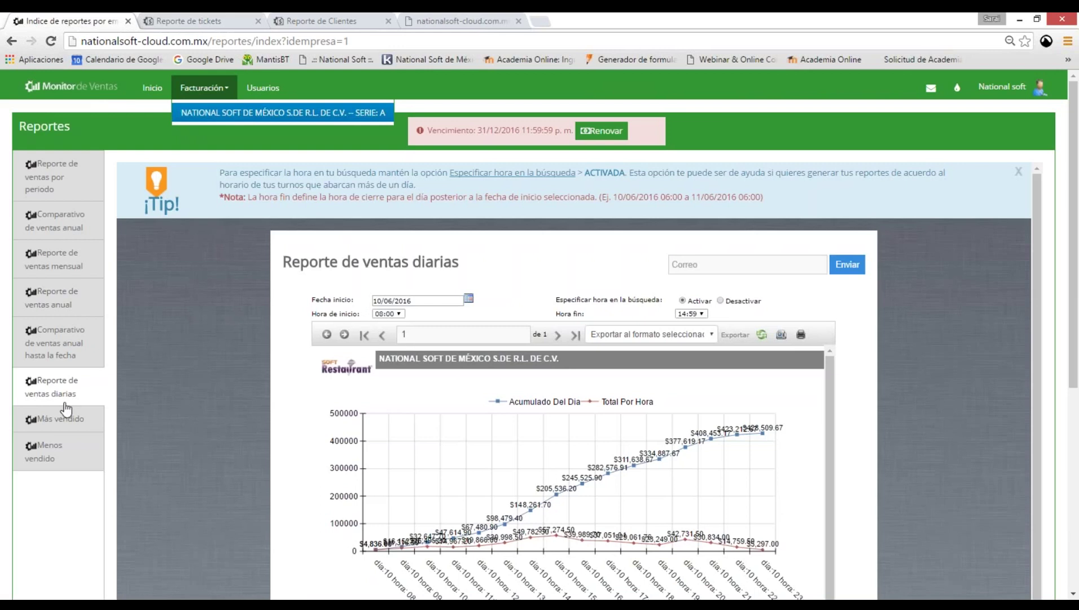
View the 2016 Reporte de ventas anual with its export and e-mail options, then return to tickets.
left_click(72, 196)
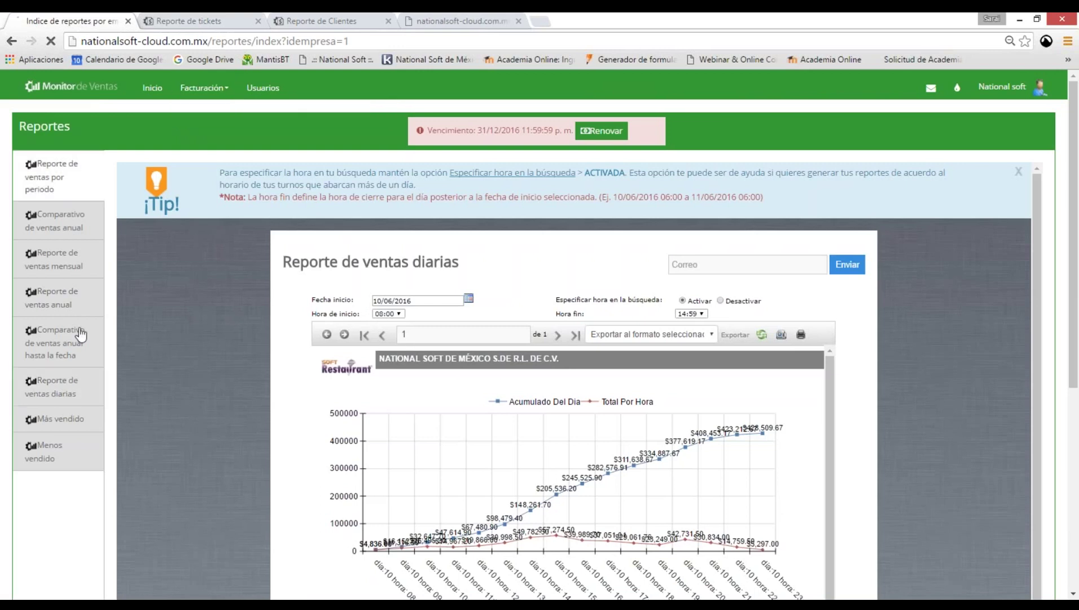
left_click(73, 305)
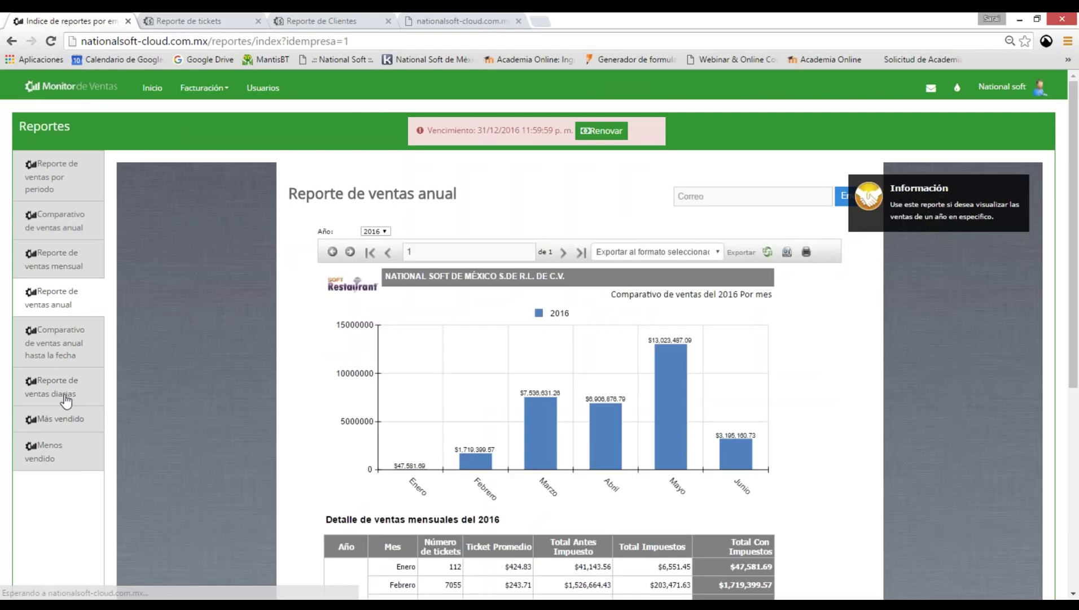
scroll(691, 406, "down", 2)
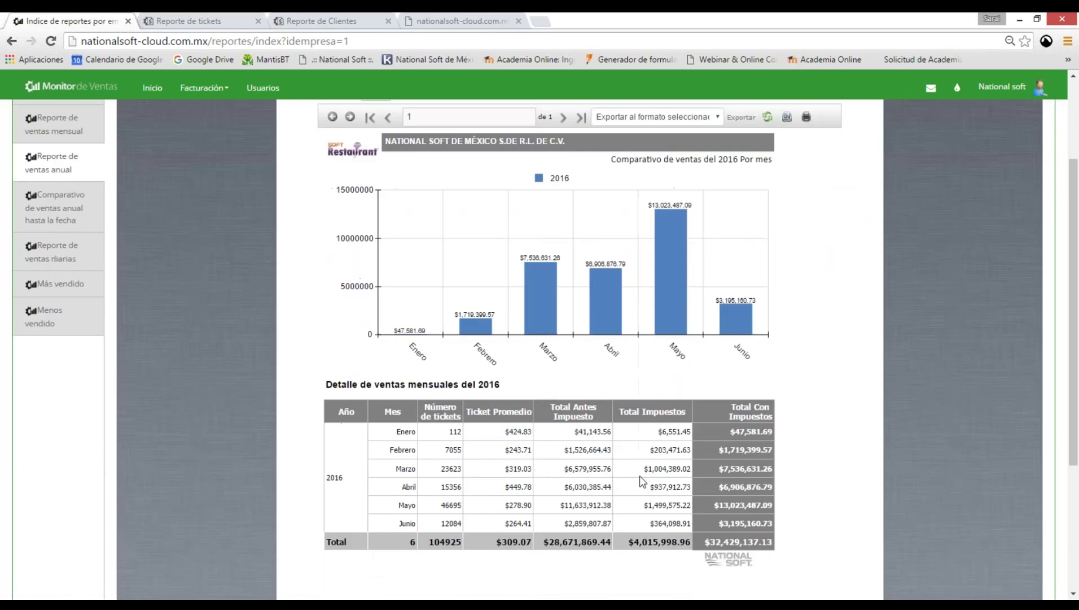
scroll(639, 475, "up", 1)
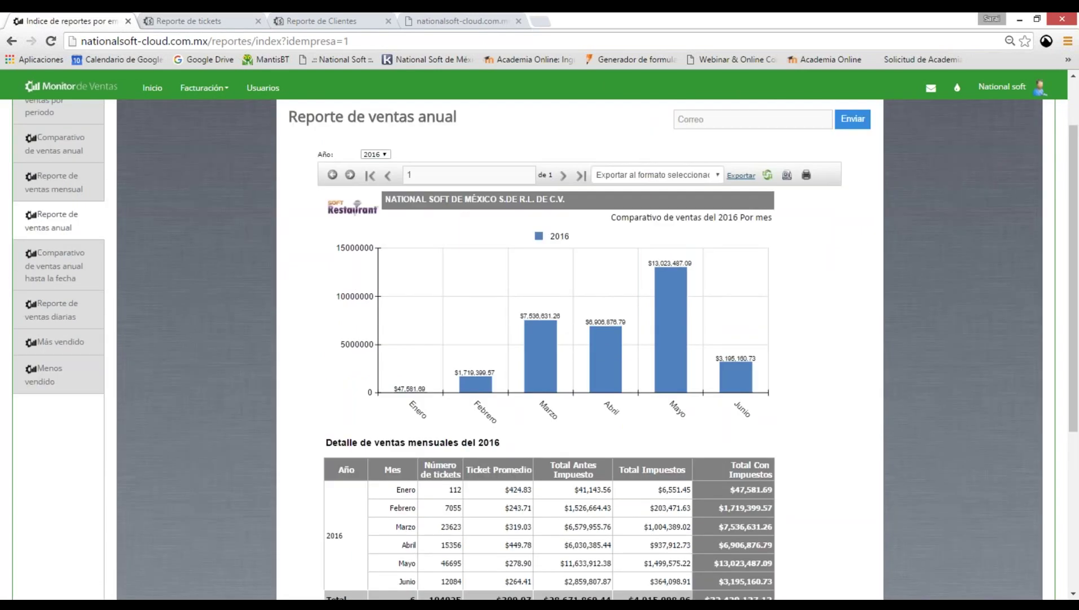
left_click(716, 175)
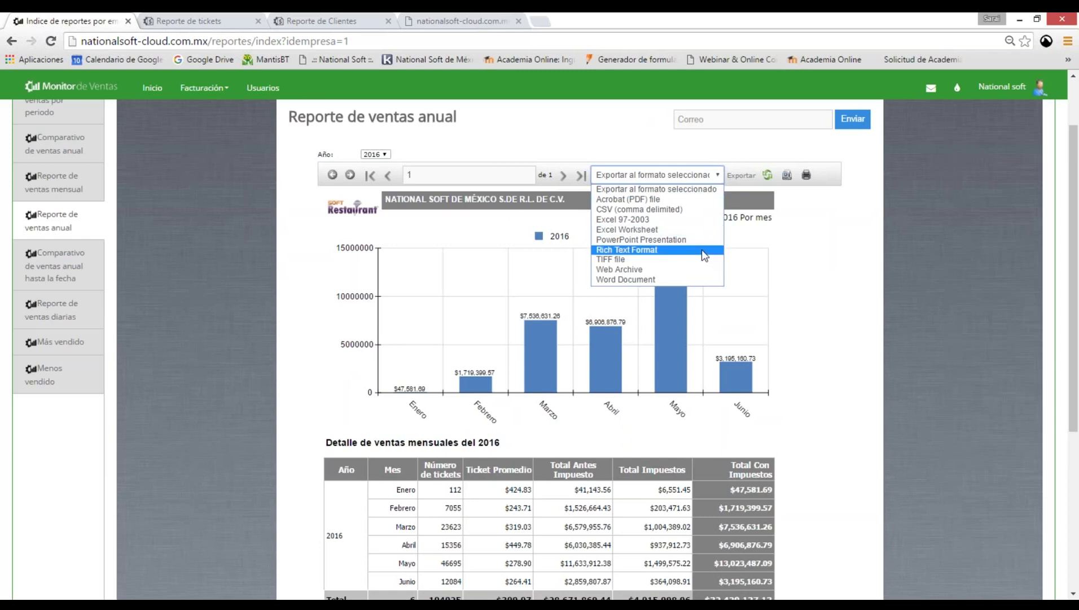
left_click(750, 119)
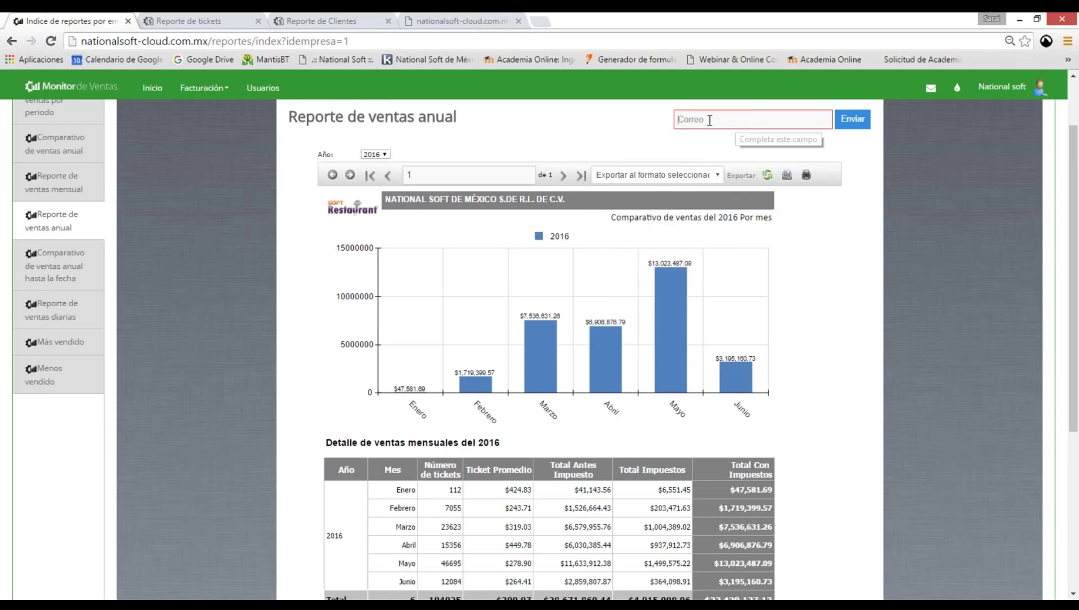
scroll(727, 199, "up", 2)
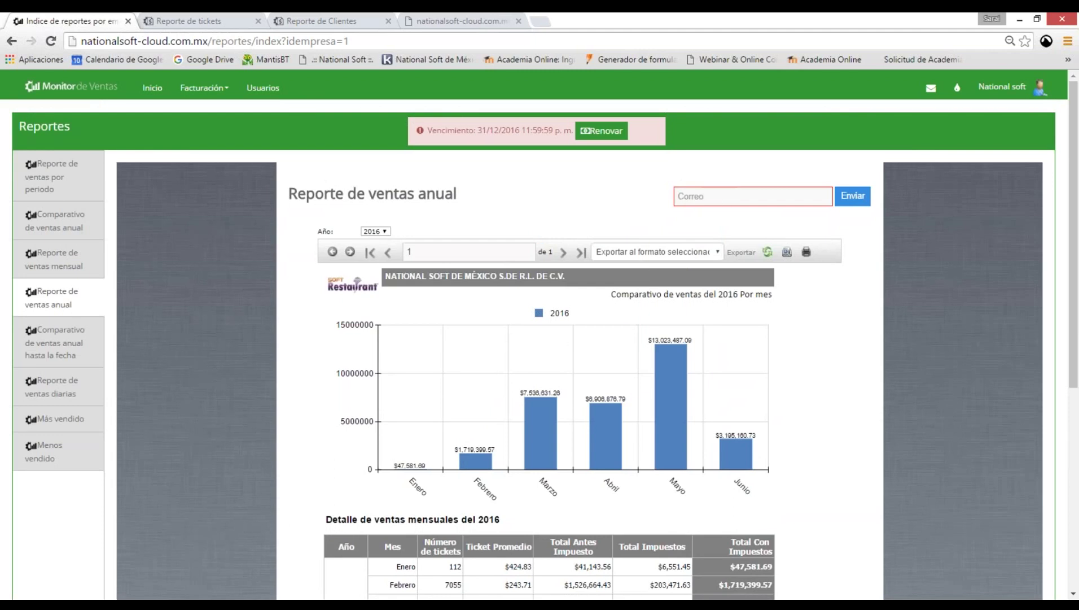
left_click(186, 19)
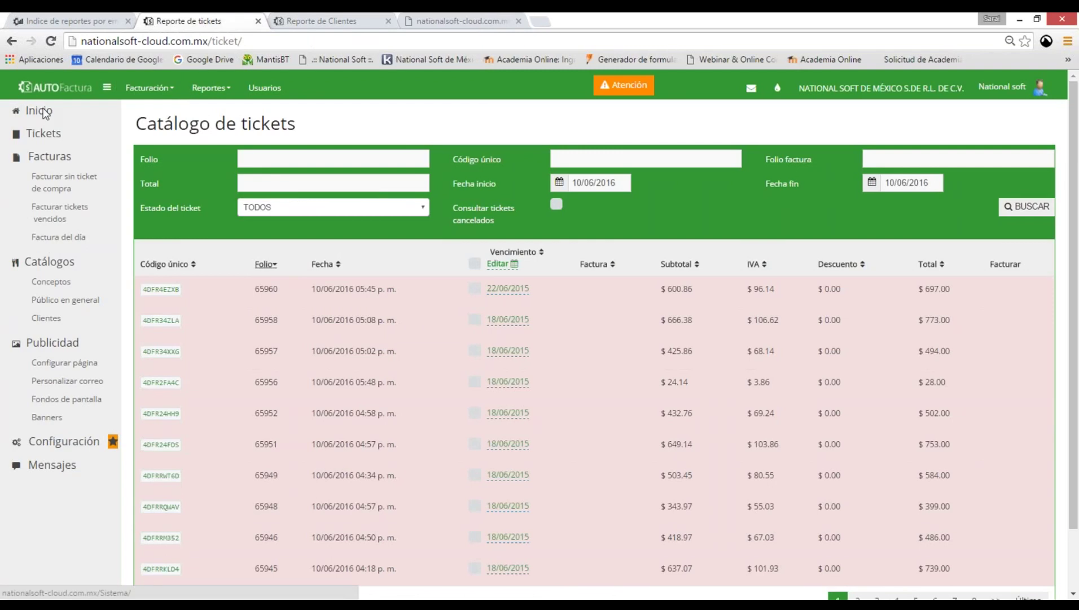